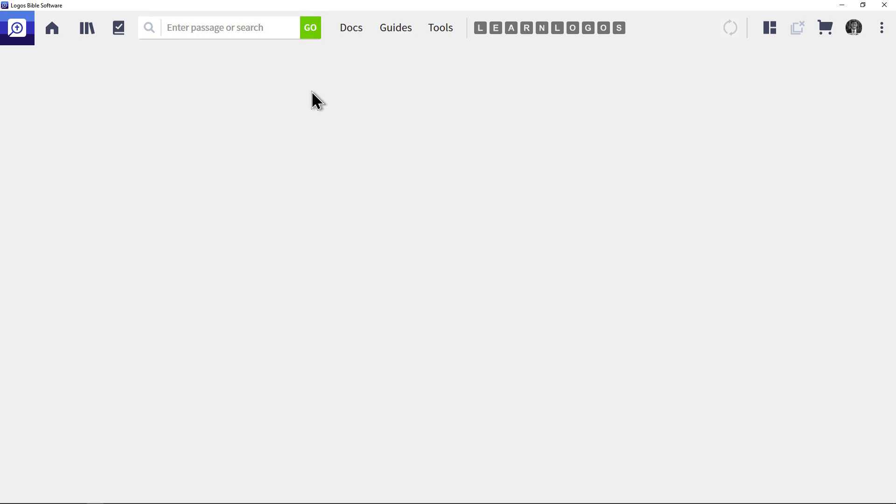
left_click(440, 35)
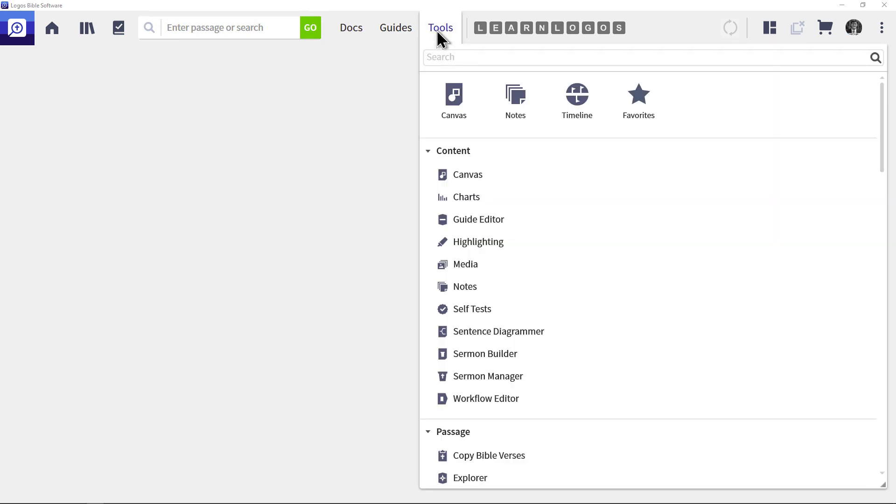
type("sentence")
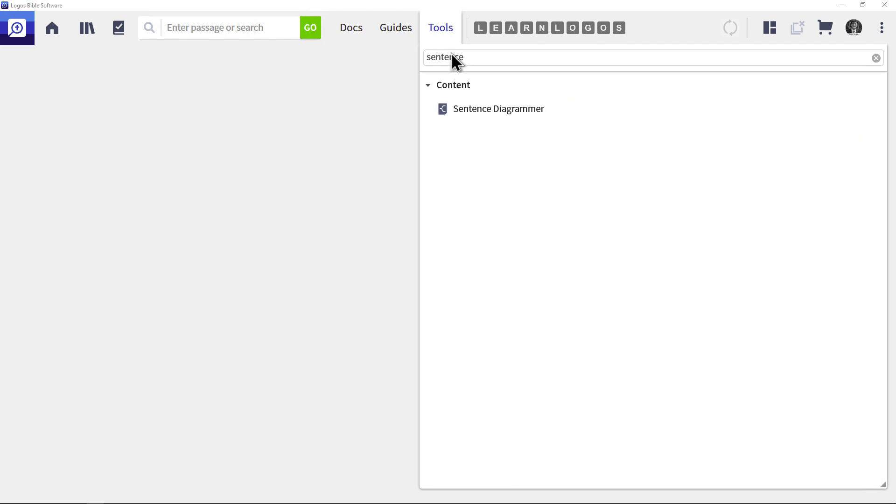
left_click(393, 112)
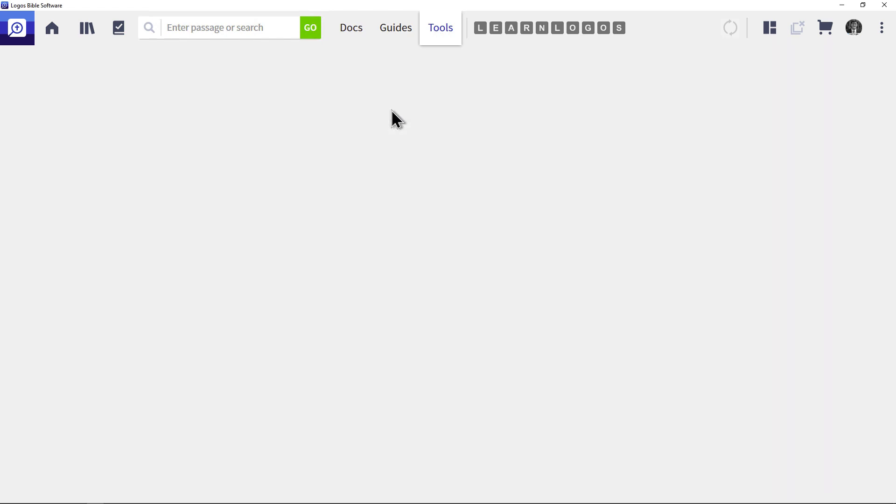
Create a new Sentence Diagram document
left_click(354, 32)
left_click(803, 58)
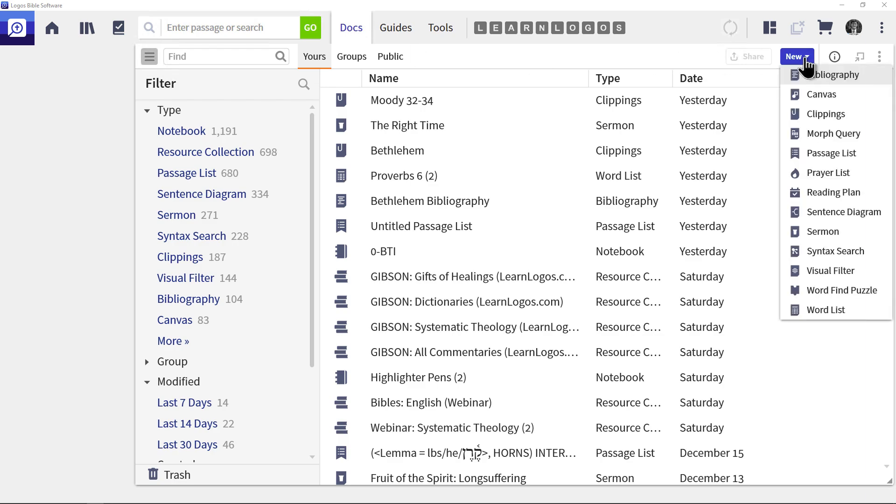
left_click(825, 211)
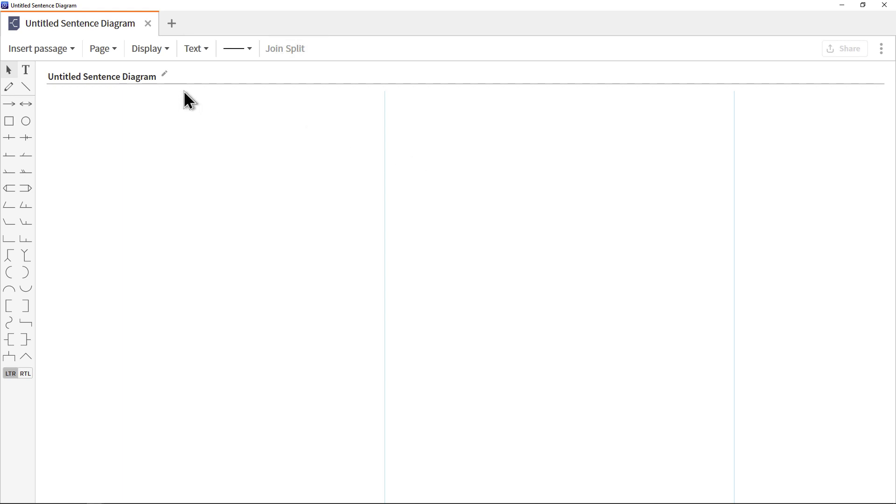
left_click_drag(229, 14, 368, 118)
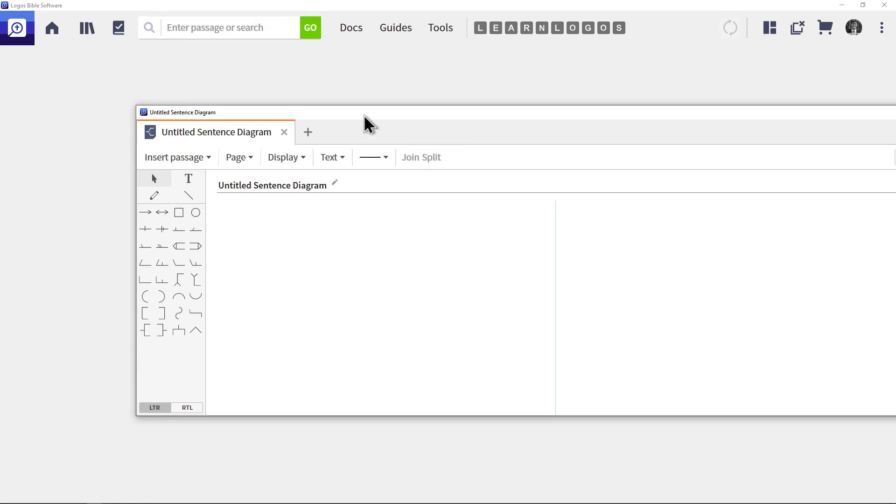
left_click_drag(396, 125, 279, 71)
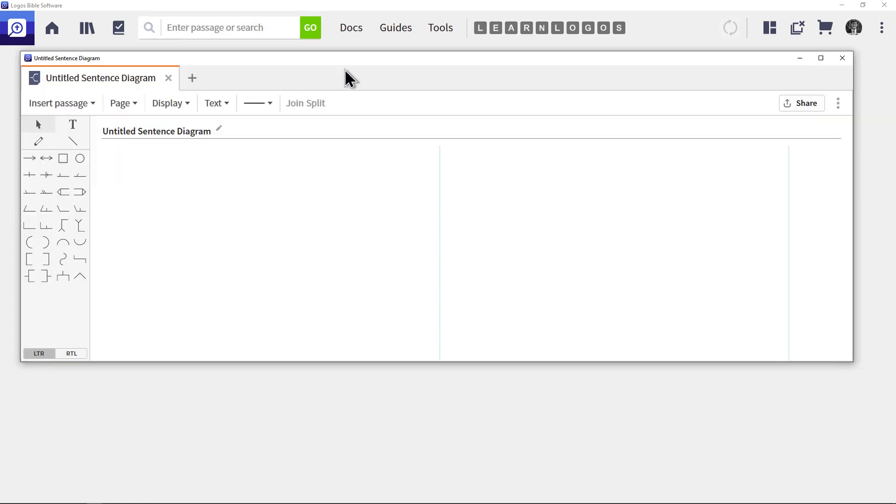
left_click(821, 59)
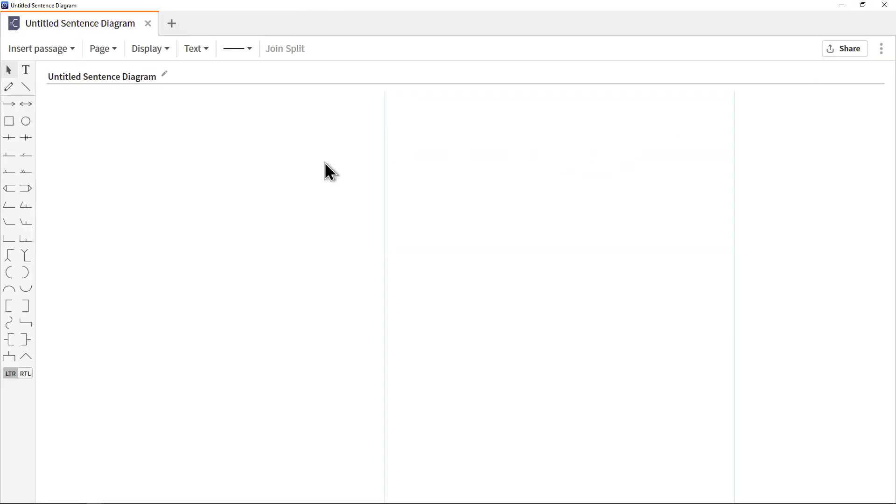
Insert John 3:16 from the NKJV as a Text Flow diagram with the Manuscript alternate line
left_click(55, 47)
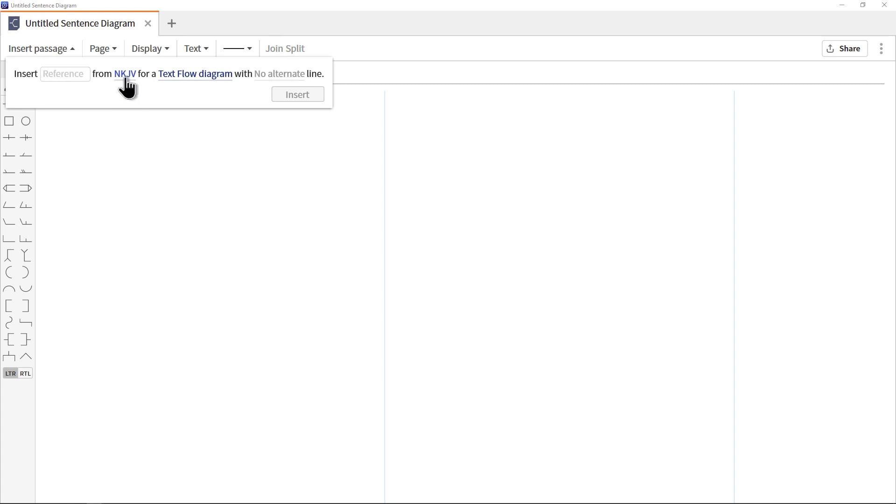
left_click(184, 77)
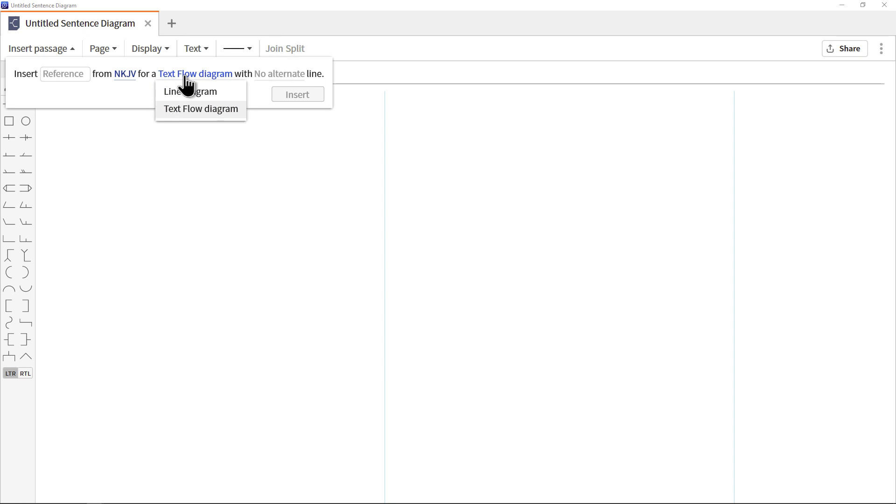
left_click(216, 110)
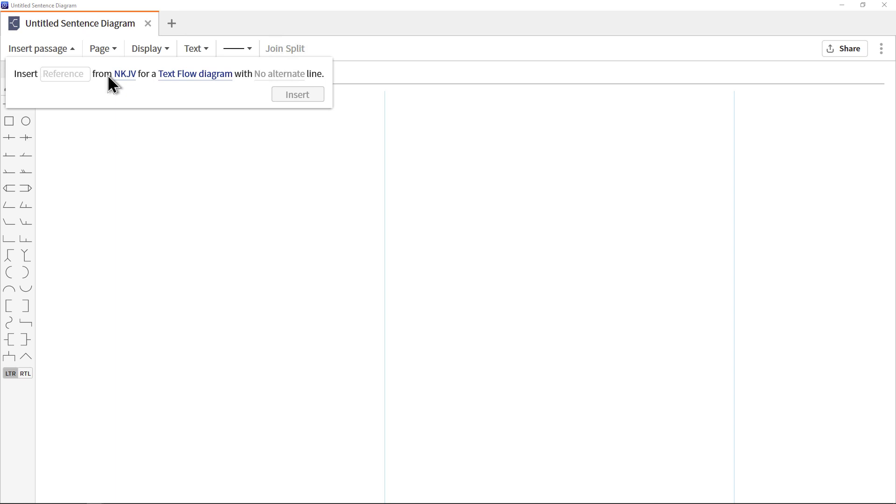
type("John 3:16")
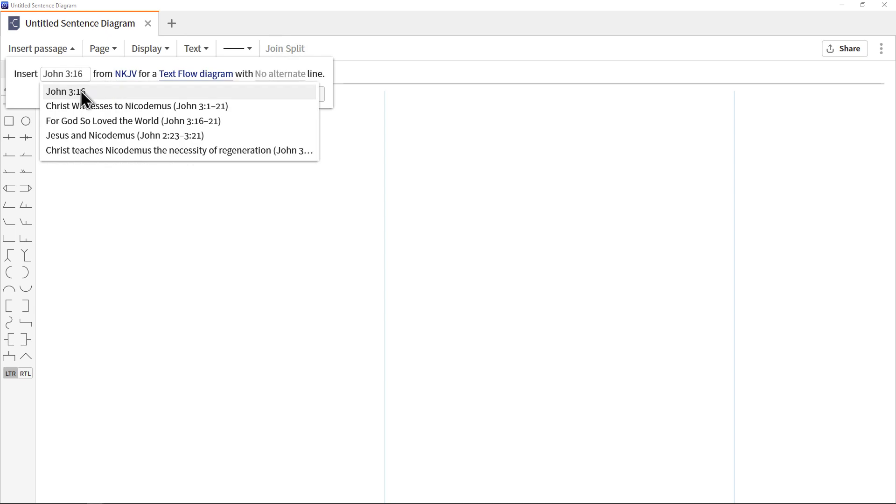
left_click(80, 90)
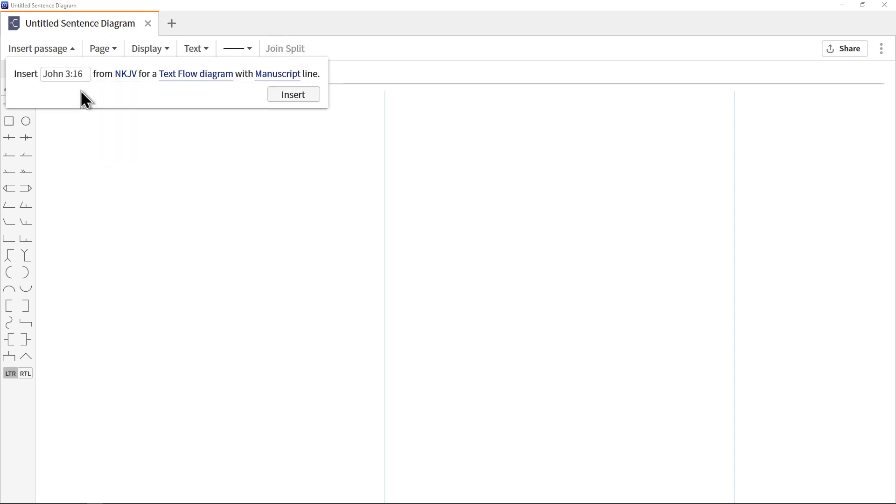
left_click(288, 75)
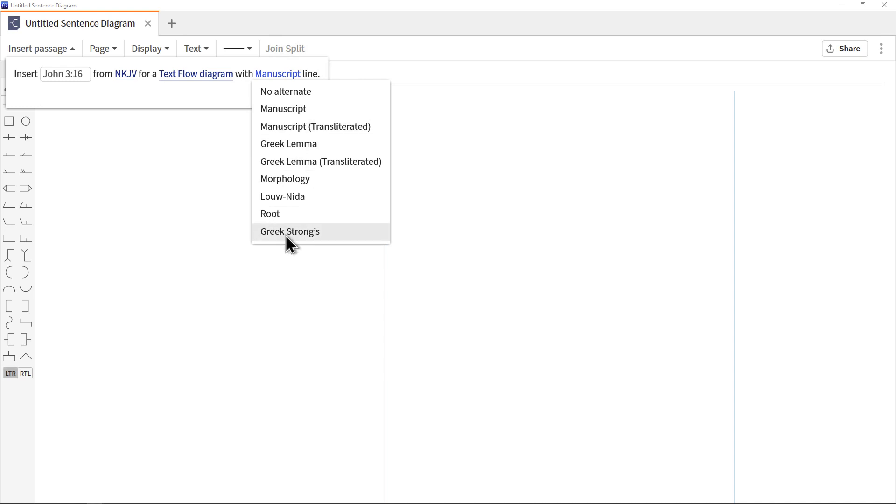
left_click(299, 110)
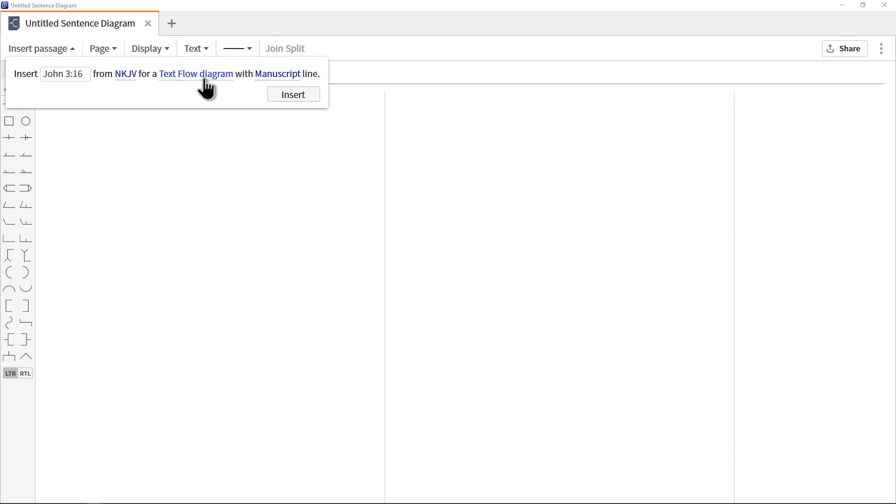
left_click(298, 97)
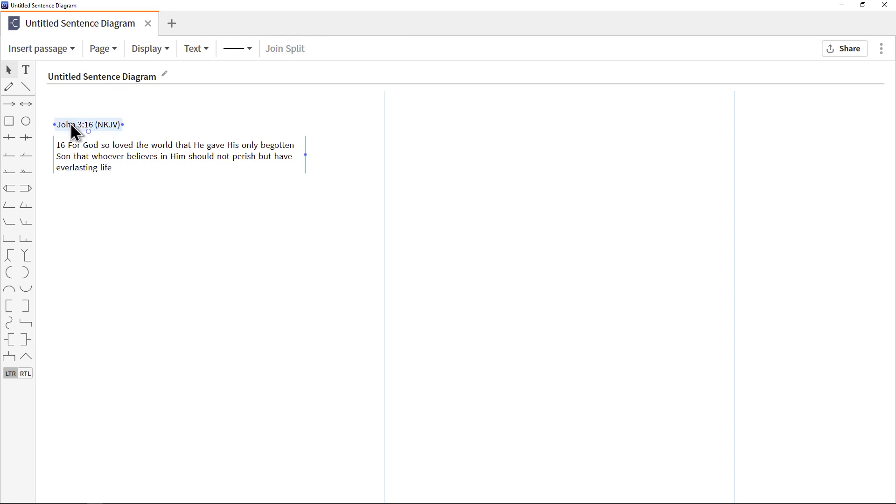
Narrow the John 3:16 text flow block and shift it slightly left of its heading
left_click(71, 125)
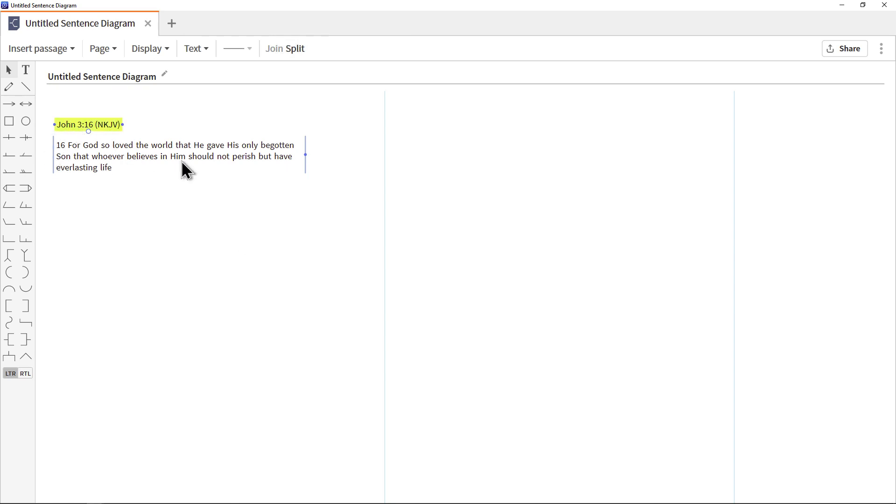
mouse_move(53, 154)
left_mouse_down()
mouse_move(82, 198)
mouse_move(100, 178)
mouse_move(96, 207)
mouse_move(320, 210)
mouse_move(146, 230)
mouse_move(62, 155)
left_mouse_up()
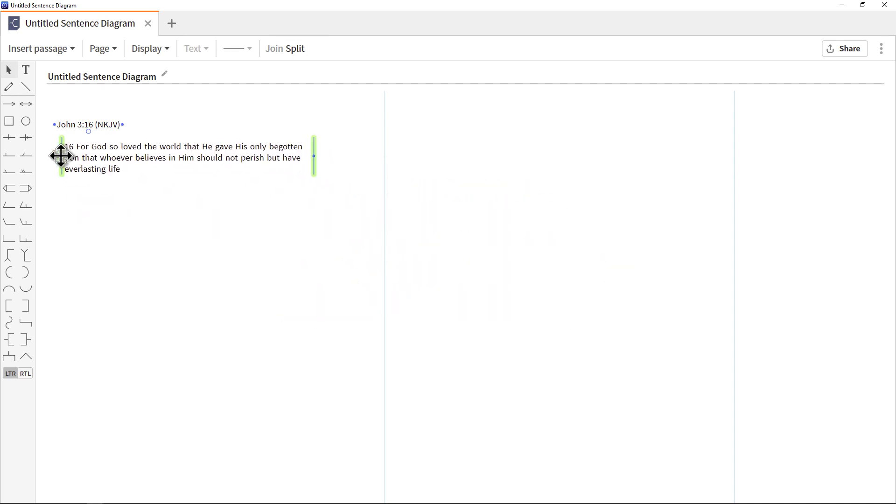
left_click_drag(314, 156, 44, 156)
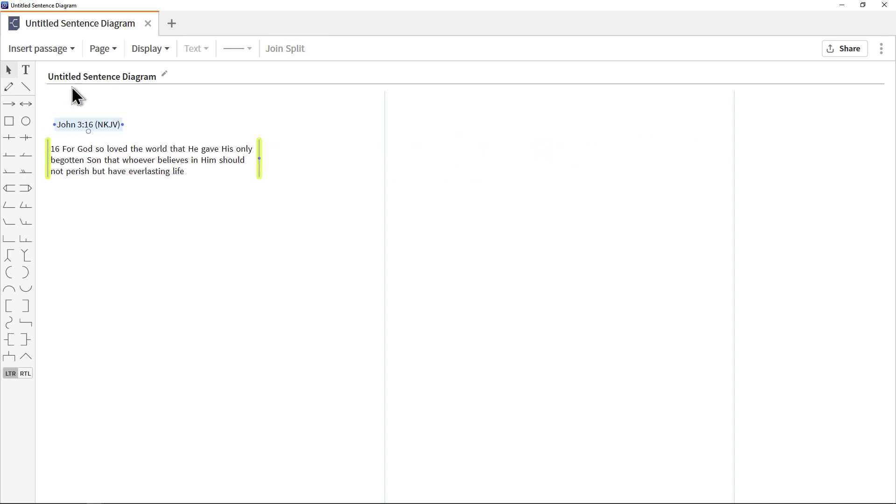
Insert John 3:16 from the NKJV again as a Line diagram with the Manuscript alternate line
left_click(58, 54)
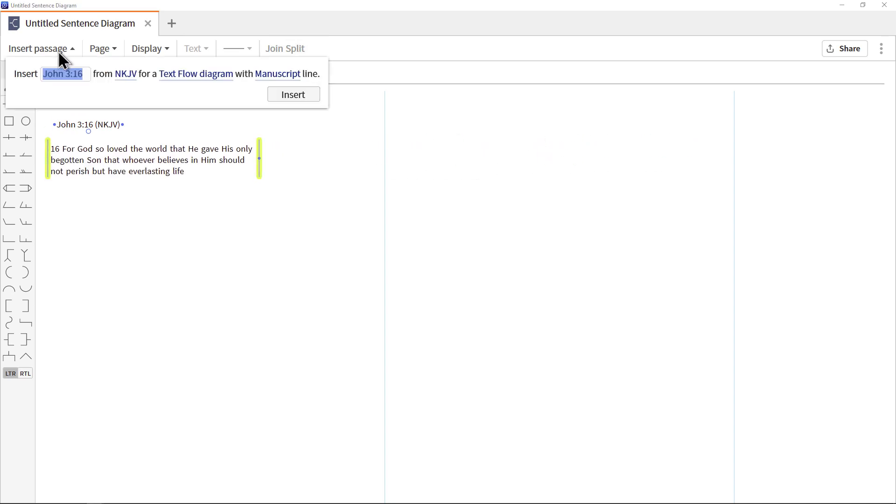
left_click(196, 74)
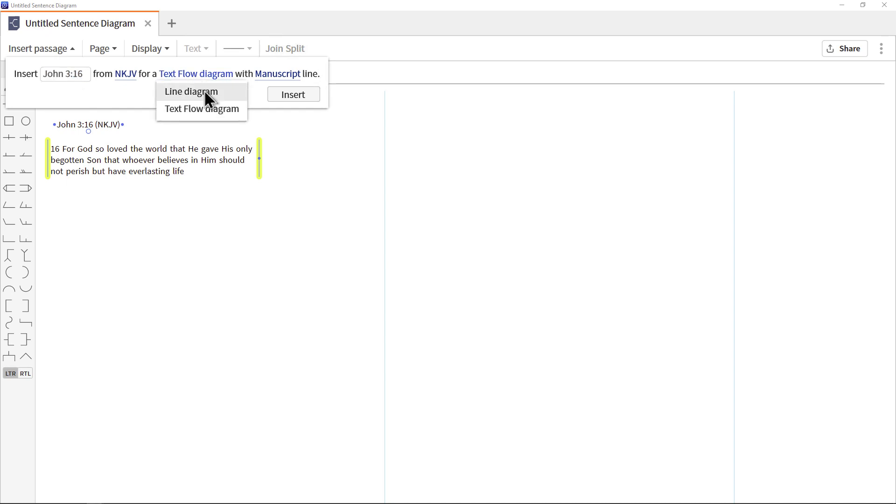
left_click(206, 92)
left_click(272, 95)
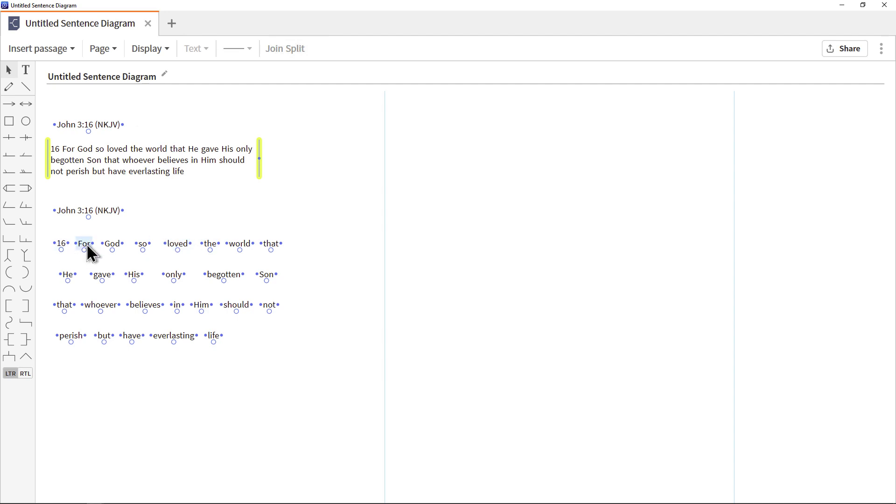
Nudge the verse number 16 in the line diagram, and break the text flow block before "world" onto an indented new line
mouse_move(63, 242)
left_mouse_down()
mouse_move(310, 343)
mouse_move(369, 356)
mouse_move(58, 251)
left_mouse_up()
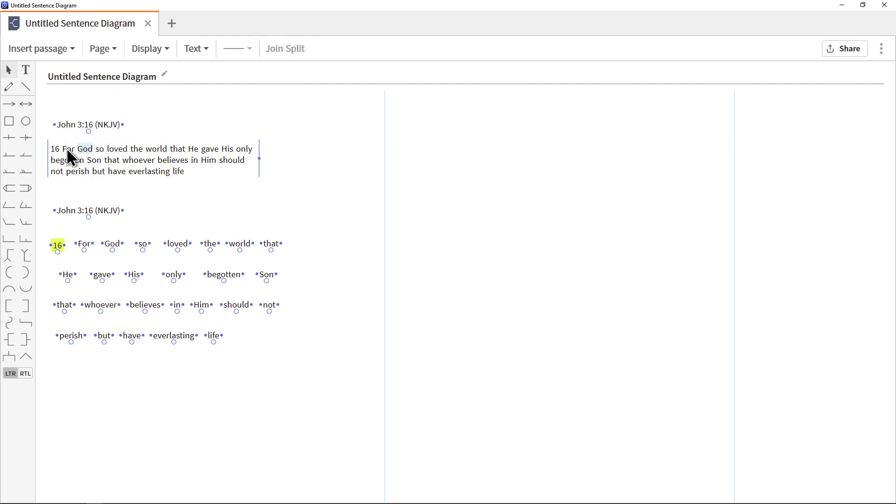
left_click(153, 150)
left_click_drag(154, 161, 82, 161)
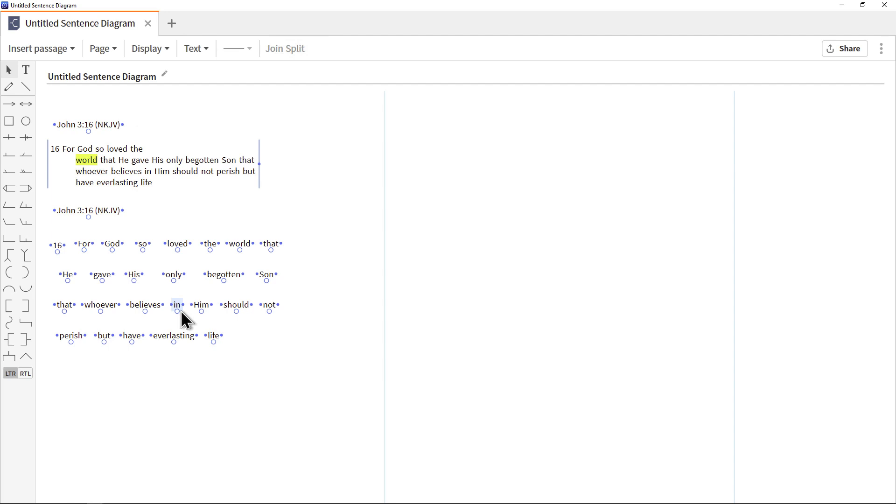
left_click(101, 50)
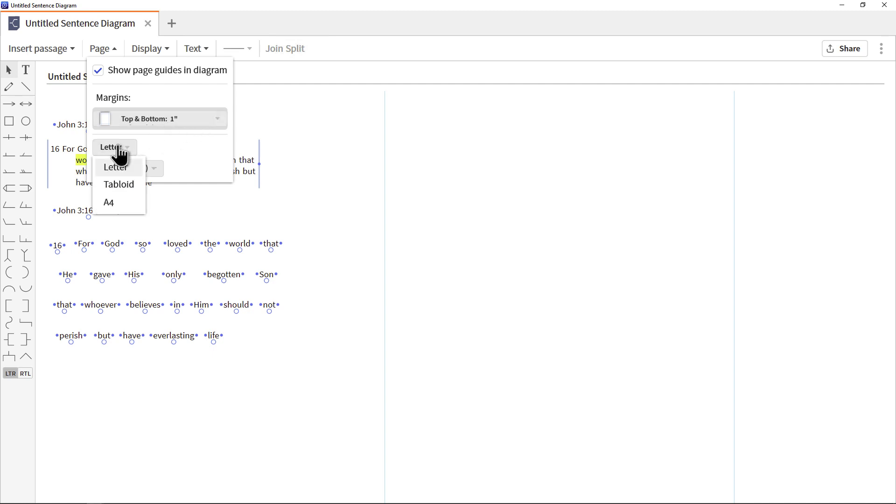
left_click(142, 169)
left_click(142, 169)
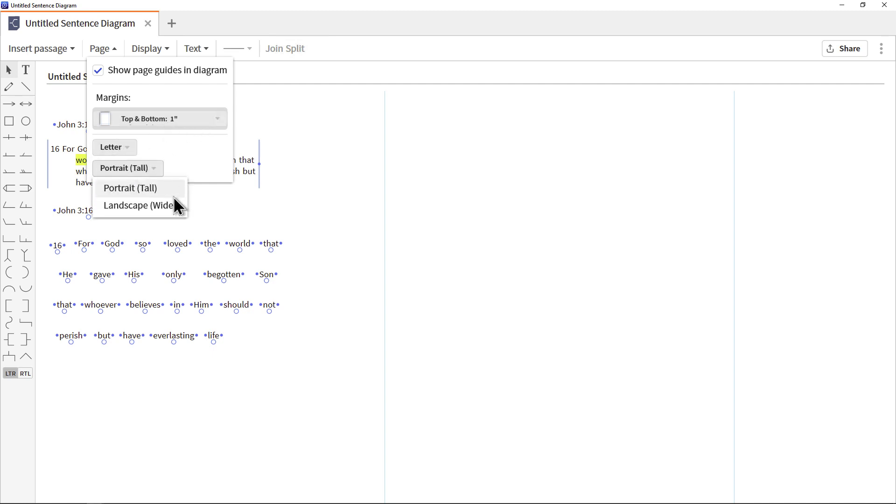
left_click(191, 163)
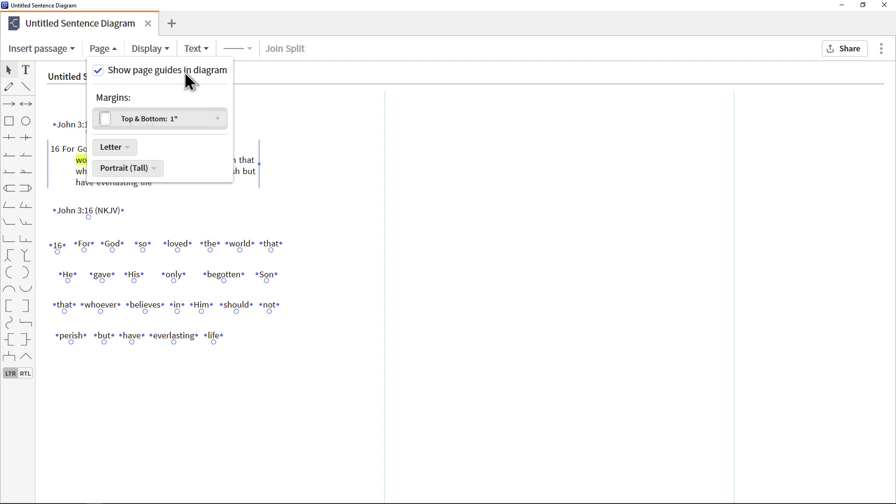
Switch the diagram's text display to Alternate
left_click(163, 50)
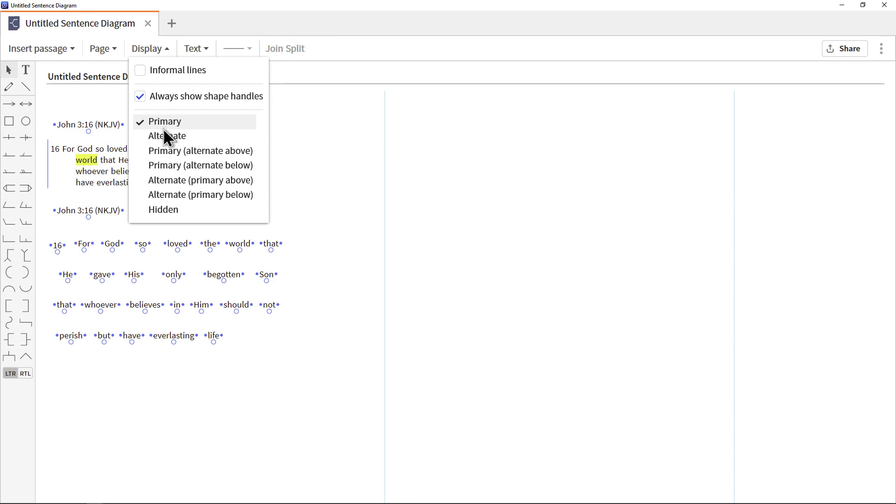
left_click(174, 135)
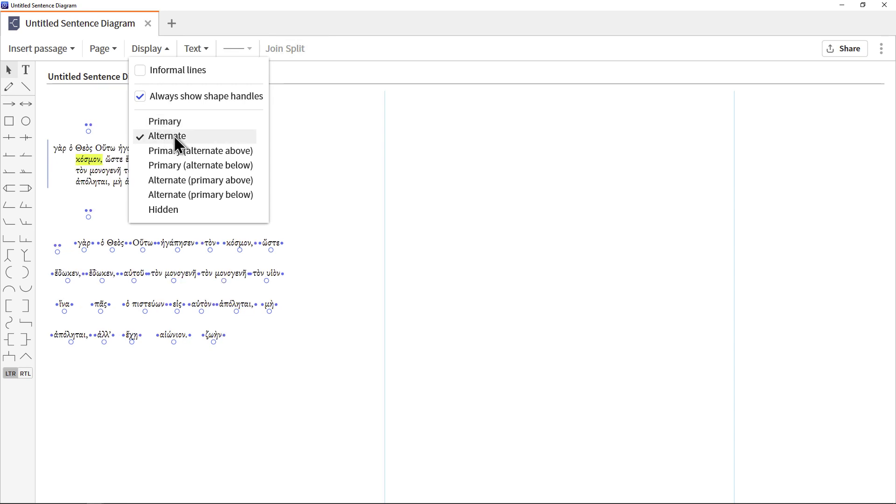
left_click(287, 184)
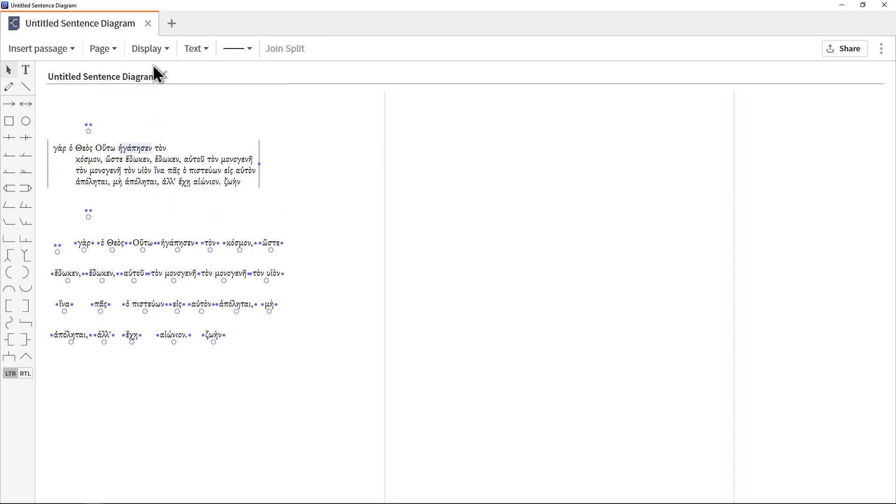
Set the diagram's text display to Primary (alternate above)
left_click(155, 51)
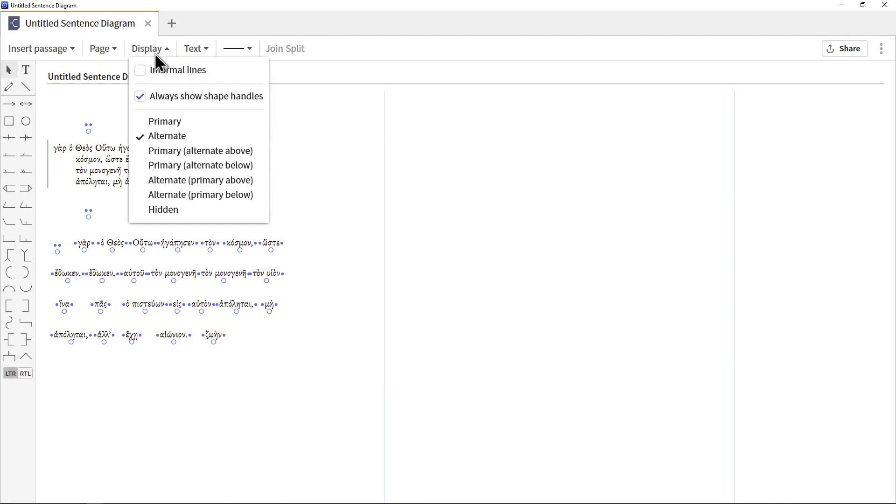
left_click(202, 152)
left_click(290, 153)
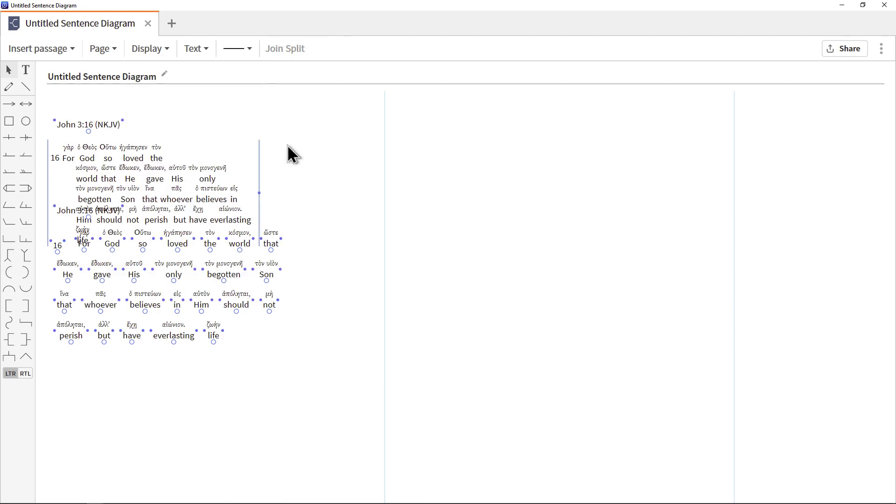
Set the text display to Primary (alternate below) and move the text flow block up and right, clear of the line diagram
left_click(156, 50)
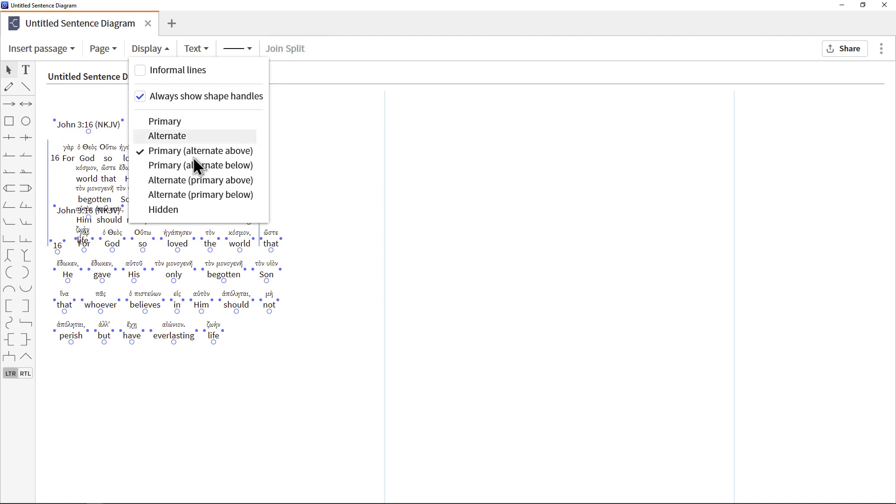
left_click(211, 166)
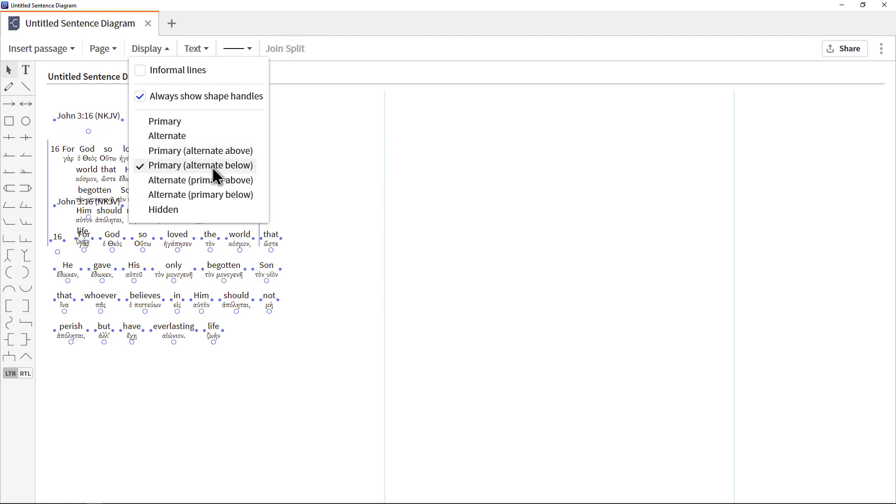
left_click(286, 176)
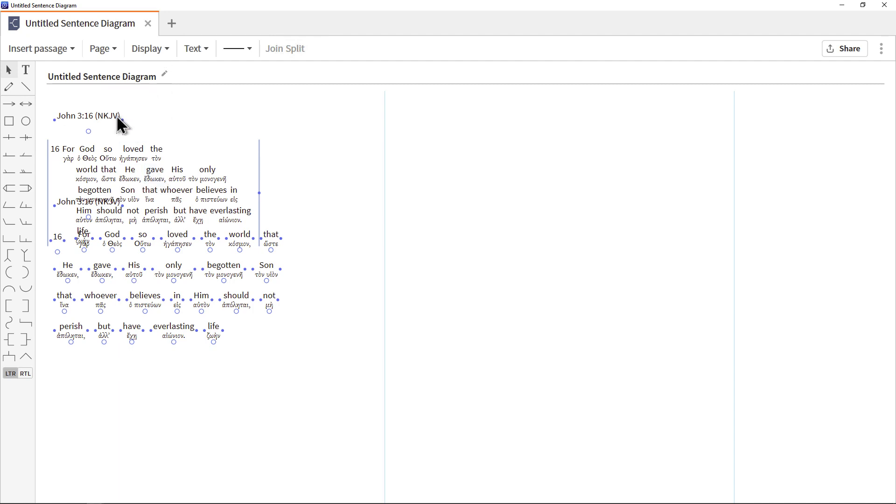
left_click_drag(49, 184, 201, 148)
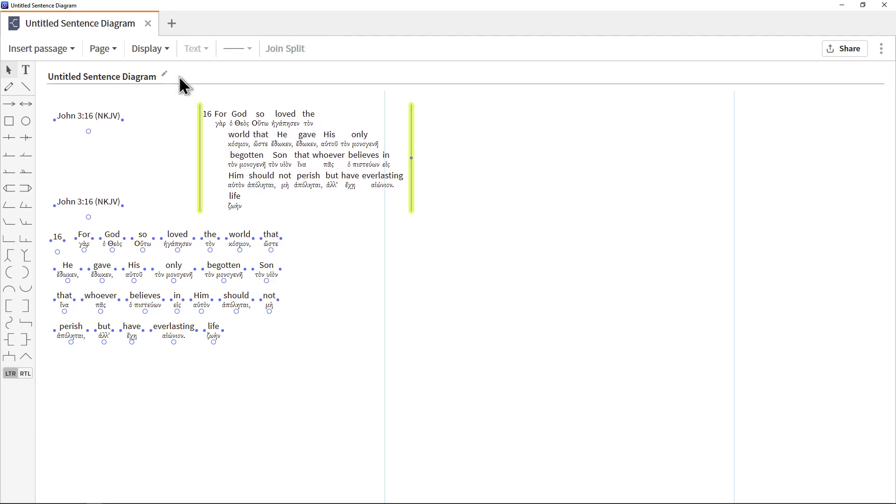
Try the Alternate (primary above), Alternate (primary below) and Hidden text display options on the diagram
left_click(154, 52)
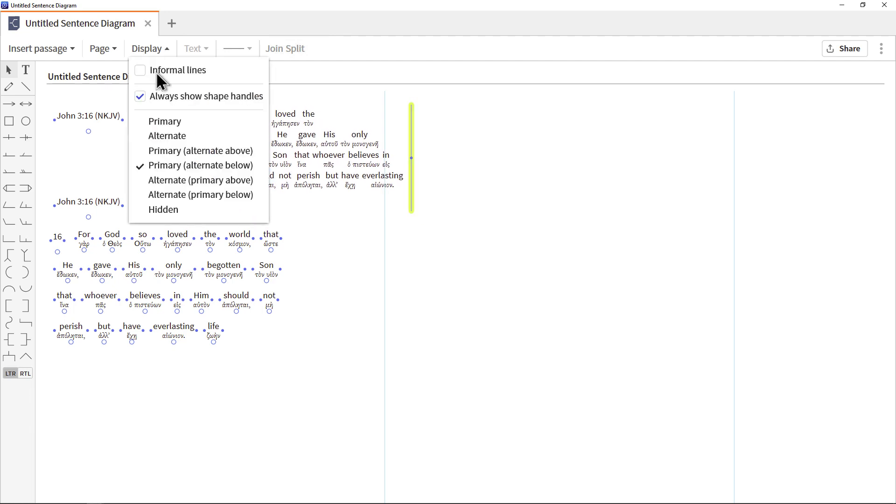
left_click(195, 182)
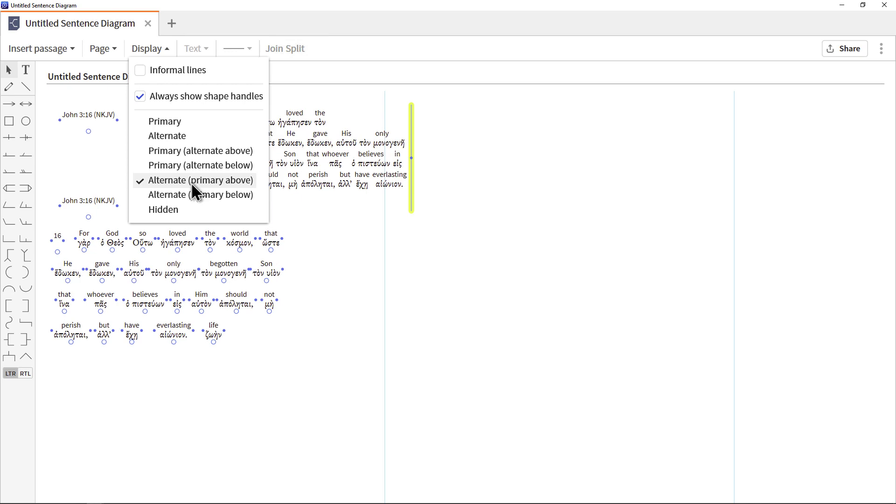
left_click(170, 195)
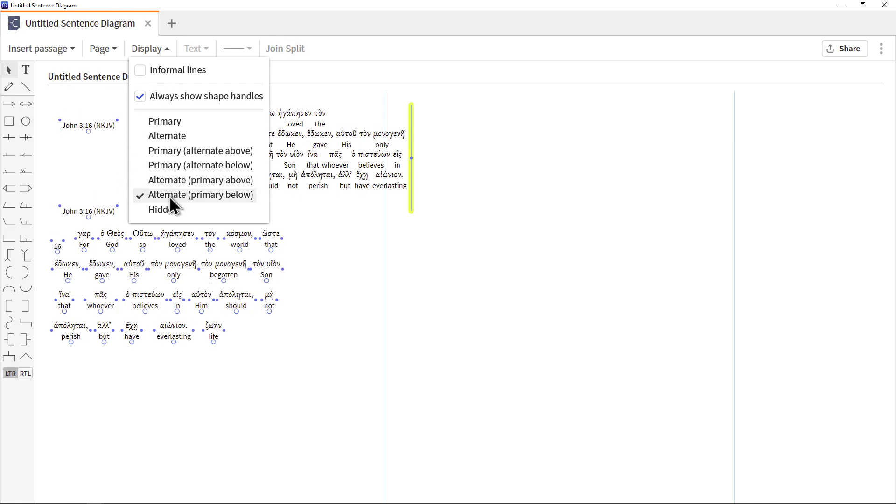
left_click(172, 208)
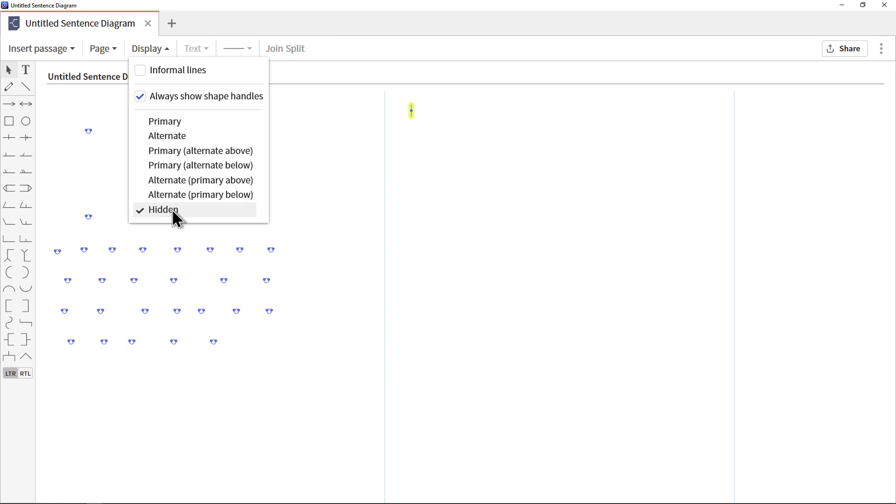
Switch the hidden text back on and set the text display to Primary (alternate below)
left_click(173, 136)
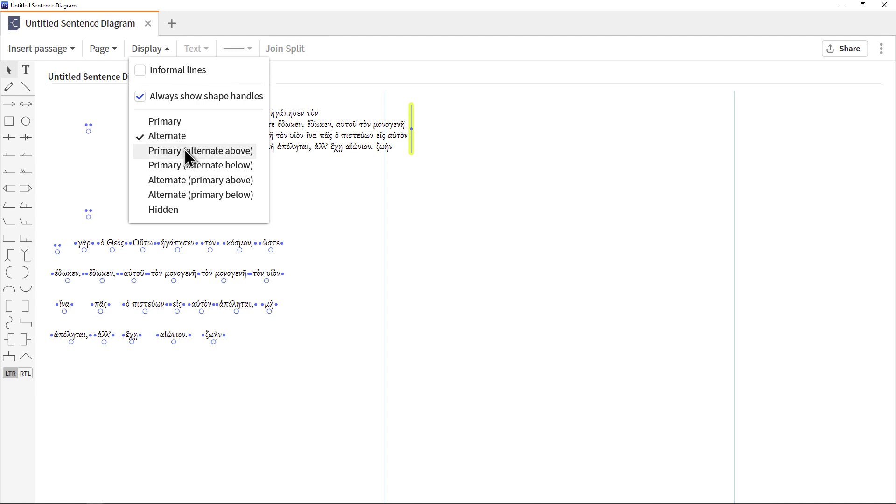
left_click(184, 147)
left_click(187, 165)
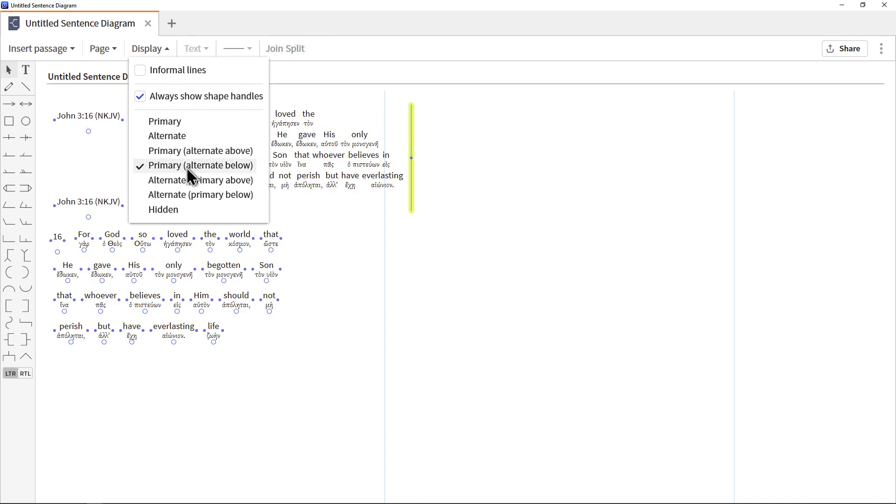
left_click(323, 221)
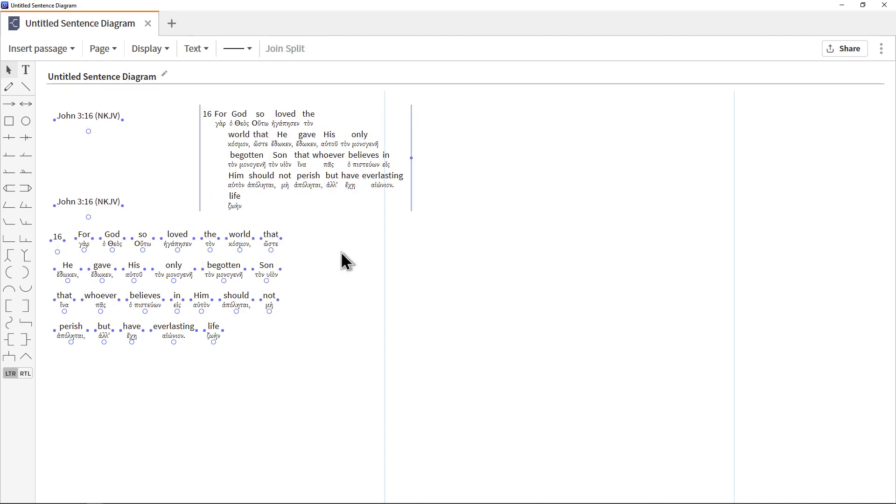
Move the text flow block horizontally onto the second page of the diagram
left_click(199, 143)
left_click_drag(198, 143, 413, 143)
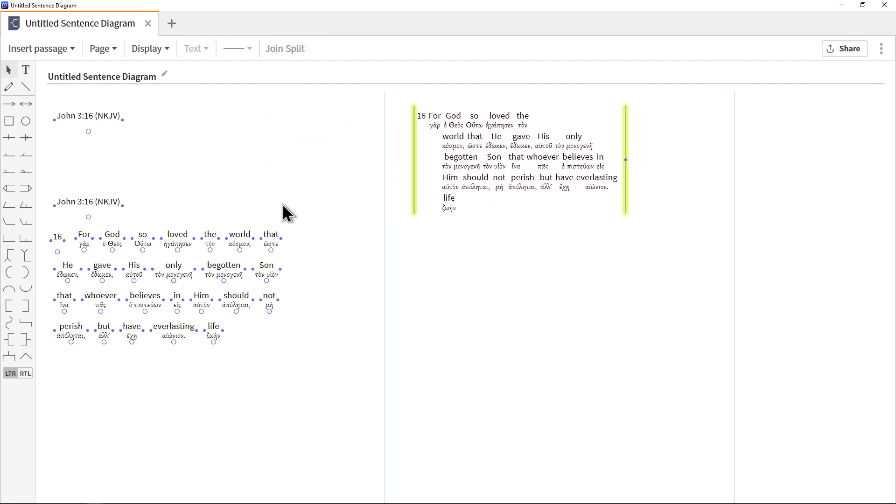
Format the upper John 3:16 (NKJV) heading with size 14, red colour and bold
left_click(91, 115)
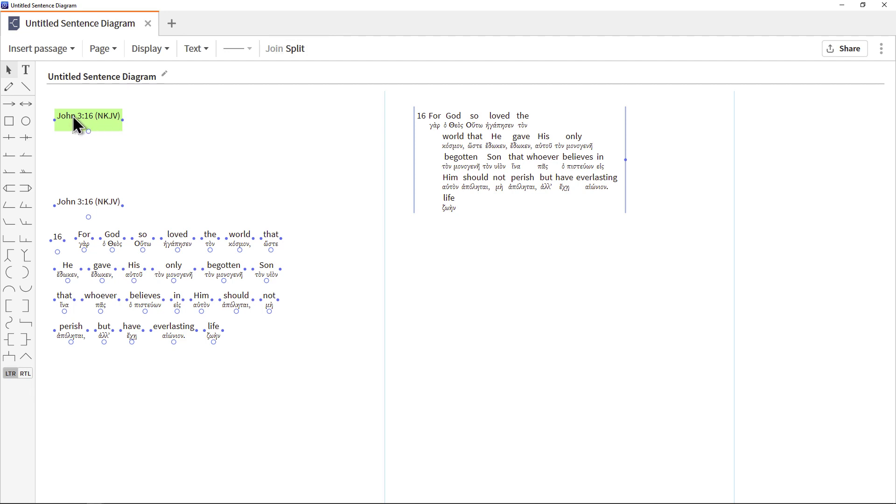
left_click(196, 49)
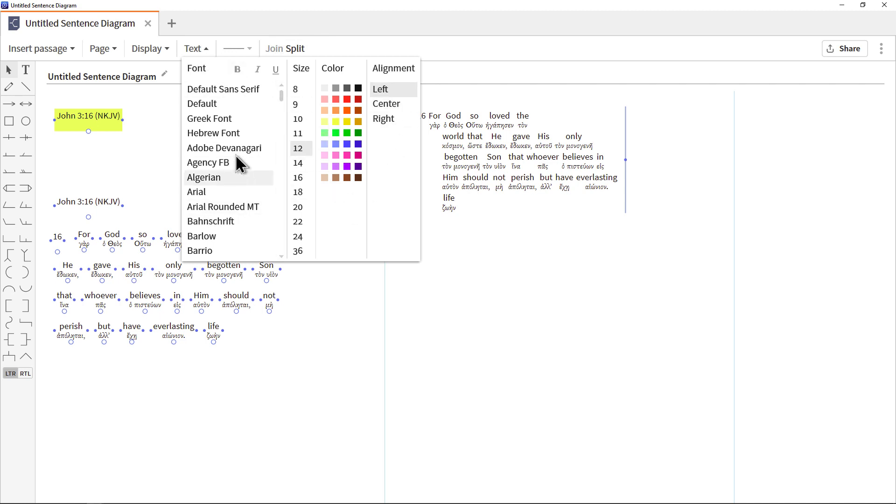
left_click(298, 163)
left_click(347, 99)
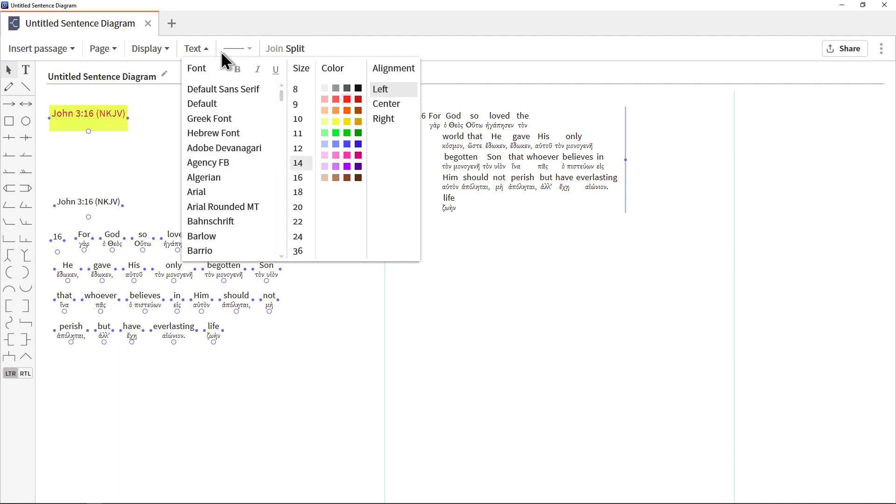
left_click(240, 69)
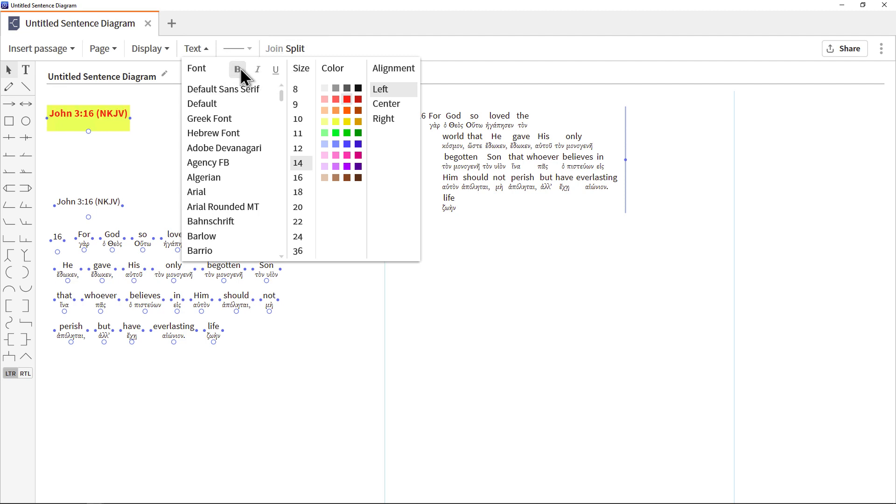
left_click(132, 158)
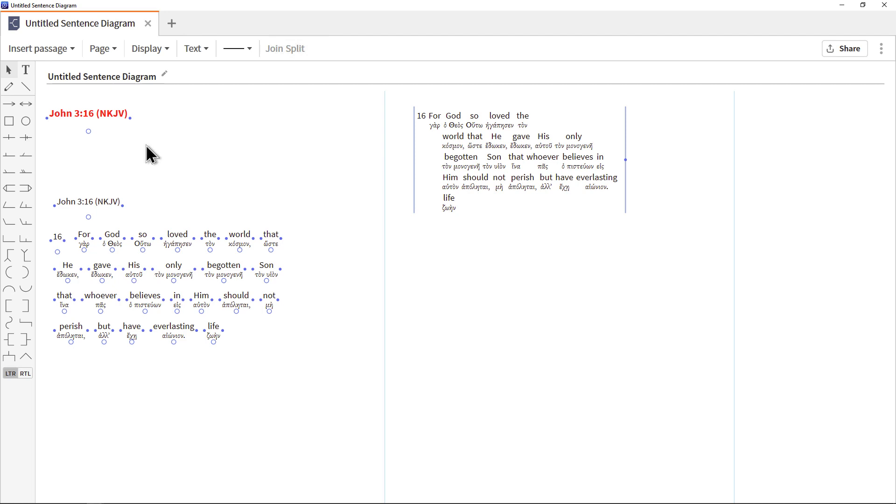
Undo the upper heading's bold, red colour and size changes, and redo only the size change to 14
key("ctrl+z")
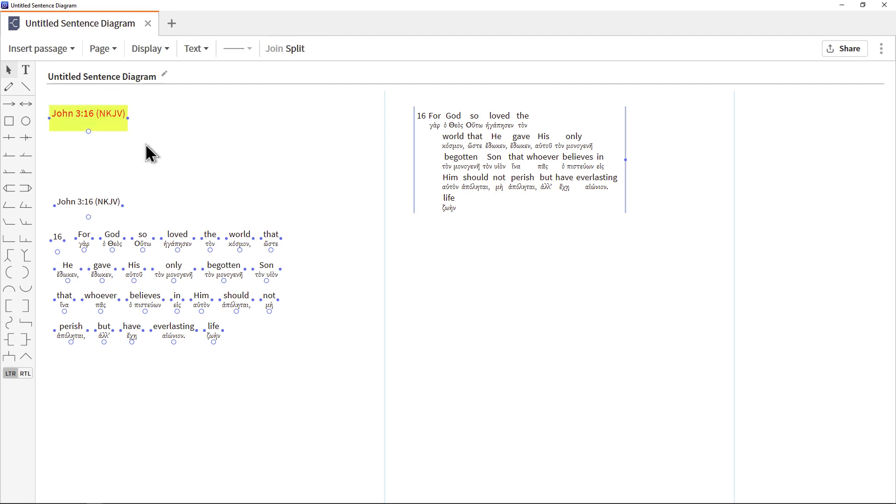
key("ctrl+z")
key("ctrl+z")
key("ctrl+y")
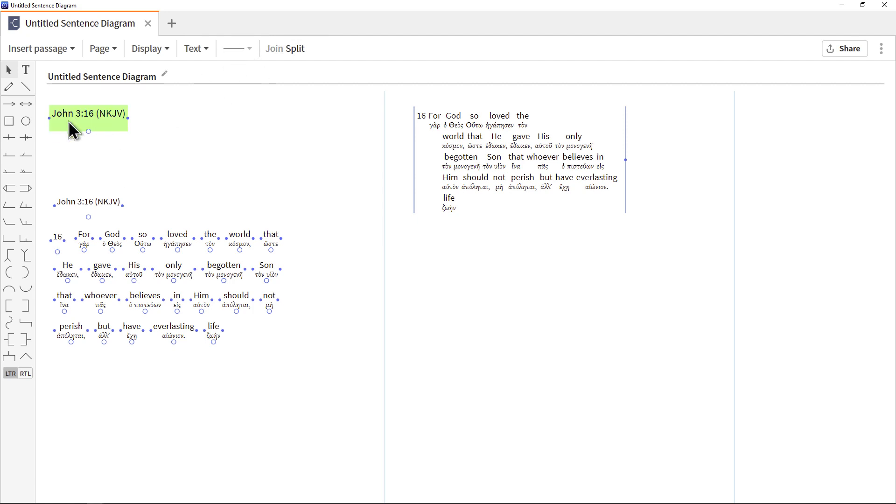
left_click(204, 144)
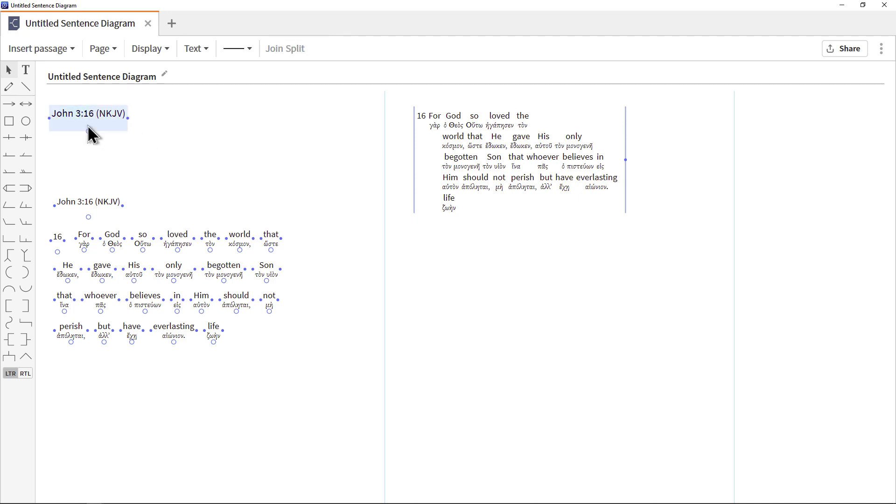
Draw a horizontal straight line below the text flow block, nearly as wide as the block
left_click(247, 49)
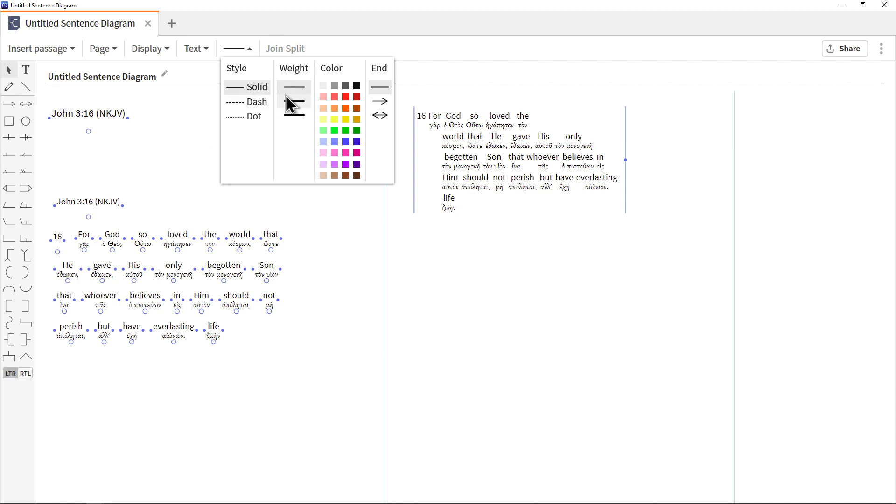
left_click(188, 146)
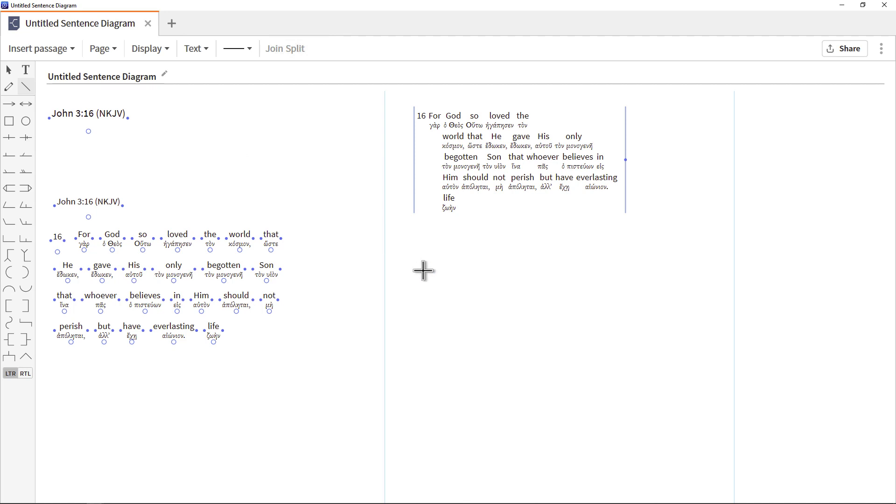
mouse_move(423, 270)
left_mouse_down()
mouse_move(532, 276)
mouse_move(538, 336)
mouse_move(390, 394)
mouse_move(275, 301)
mouse_move(390, 180)
mouse_move(558, 211)
mouse_move(516, 436)
mouse_move(294, 314)
mouse_move(432, 178)
mouse_move(574, 260)
mouse_move(612, 270)
left_mouse_up()
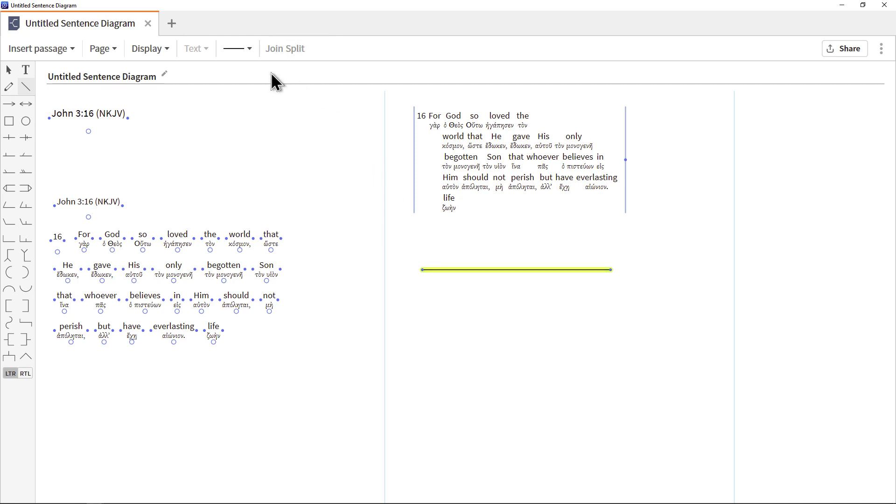
Format the new line with the Dash style, the heaviest weight and an orange colour
left_click(245, 49)
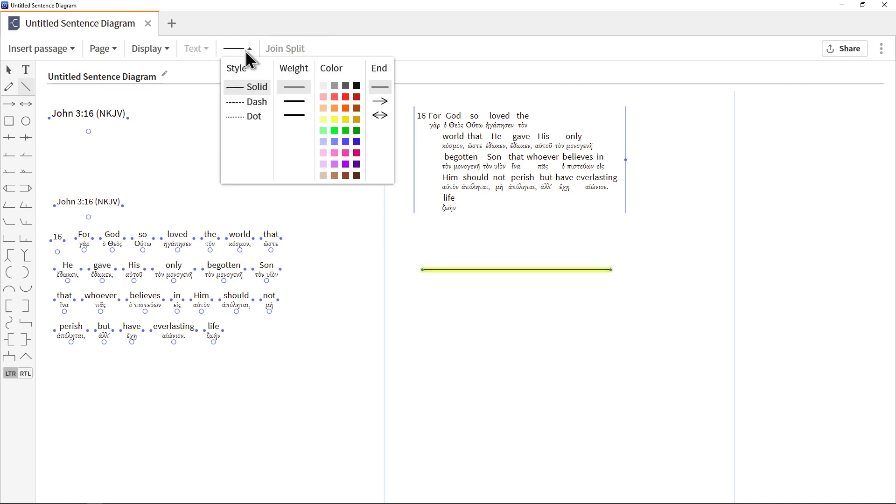
left_click(251, 103)
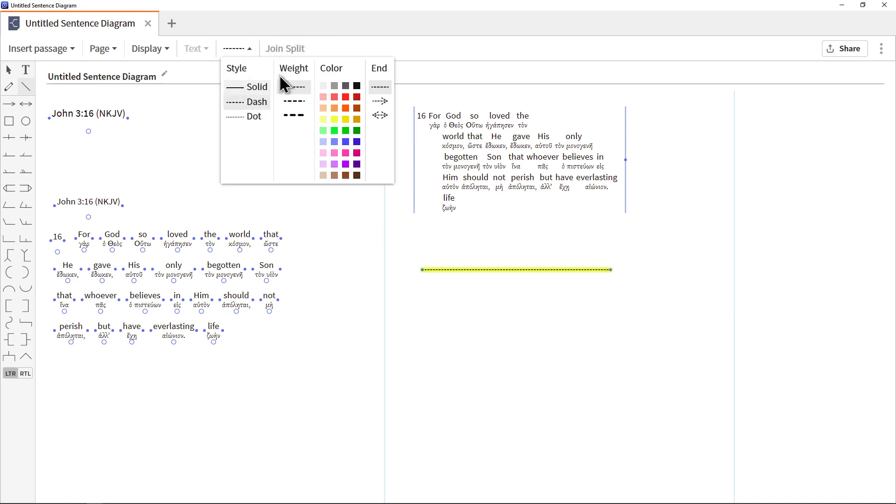
left_click(295, 115)
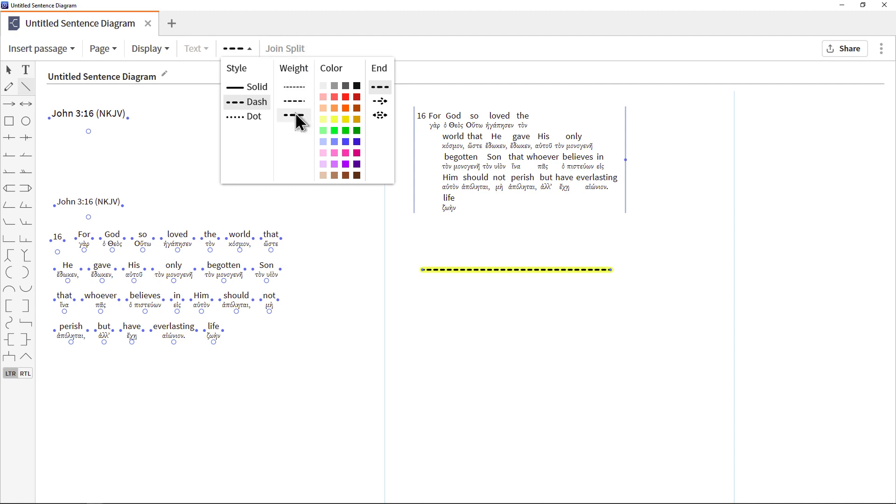
left_click(345, 107)
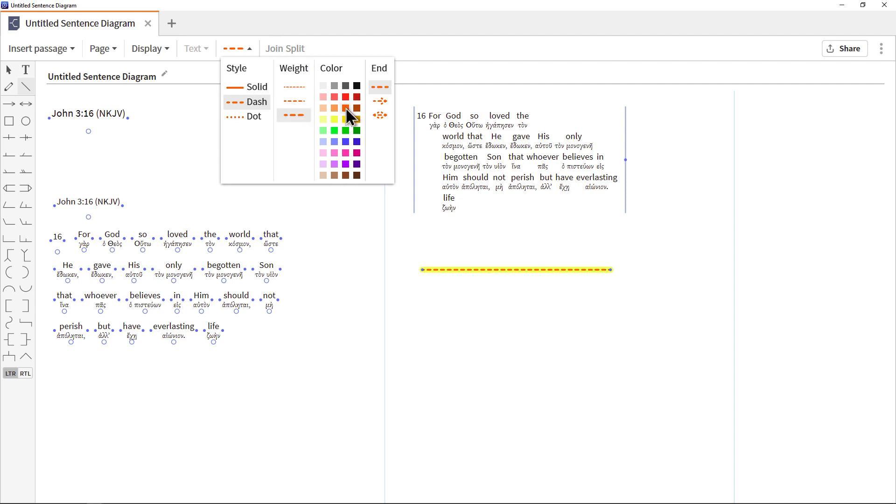
Give the orange line arrowheads at both ends and set its style to Solid
left_click(381, 101)
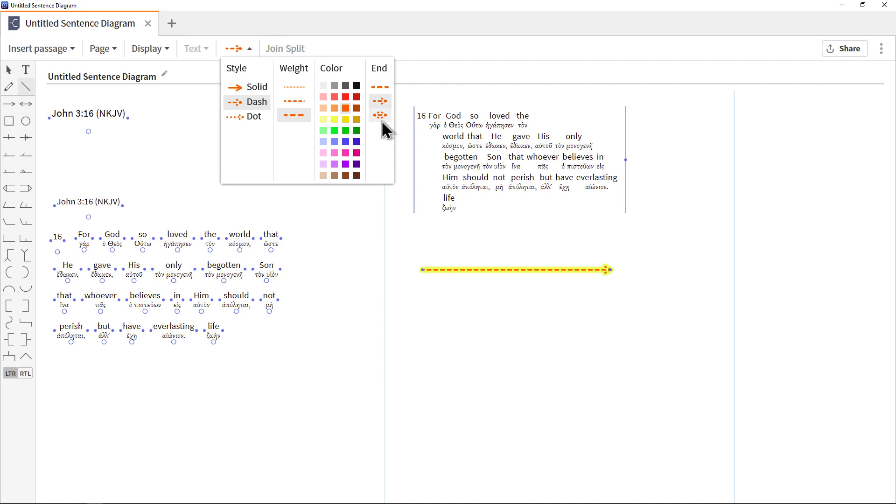
left_click(380, 116)
left_click(245, 88)
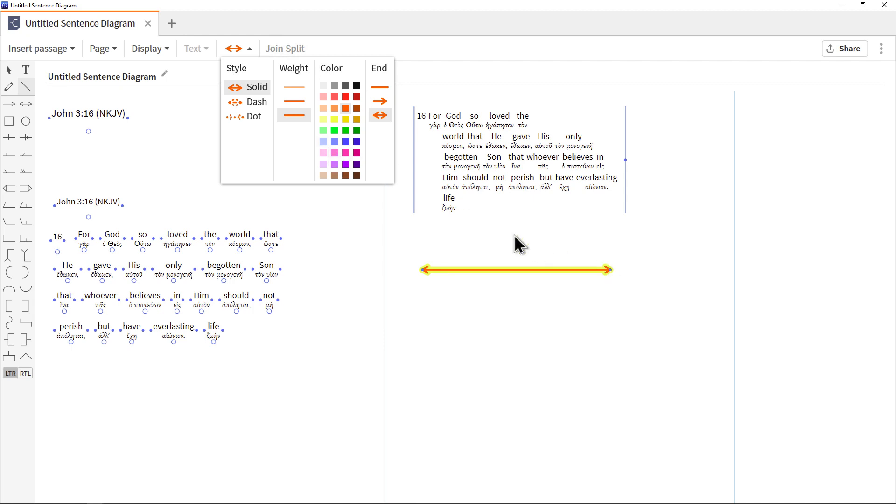
left_click(318, 48)
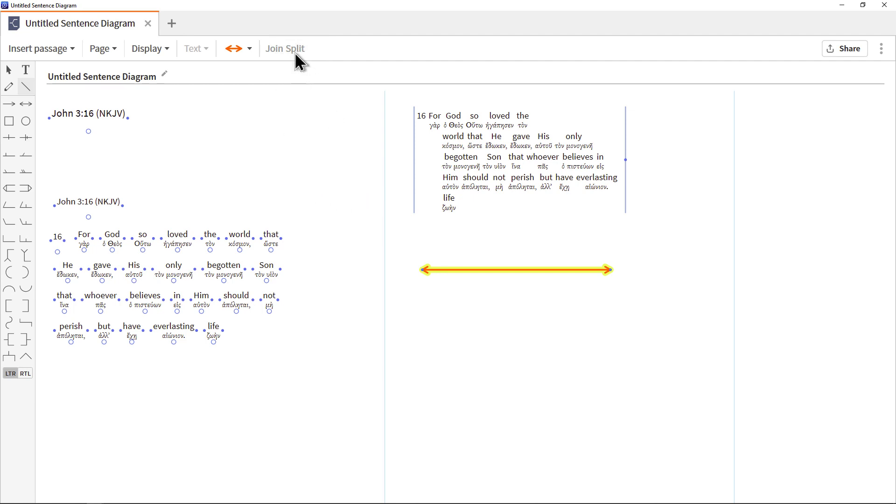
Join the words "For" and "God" in the line diagram into one text element
left_click(9, 71)
left_click(177, 238)
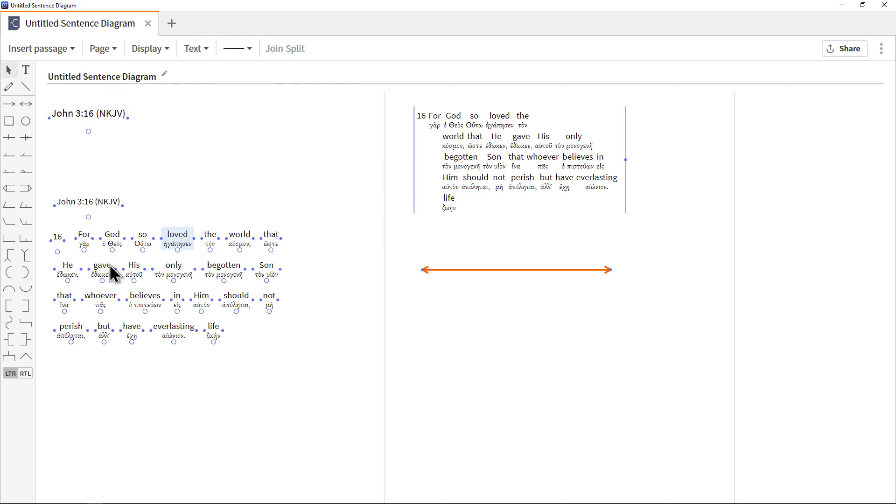
left_click(83, 237)
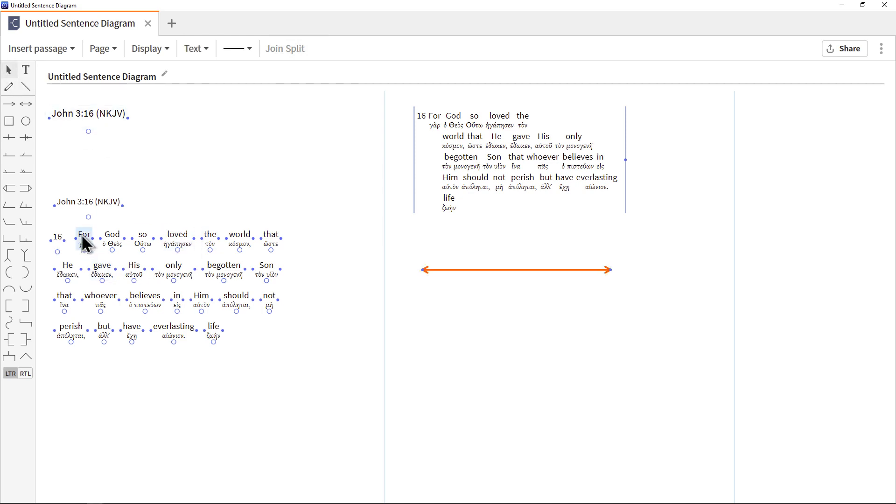
left_click(119, 243, "shift")
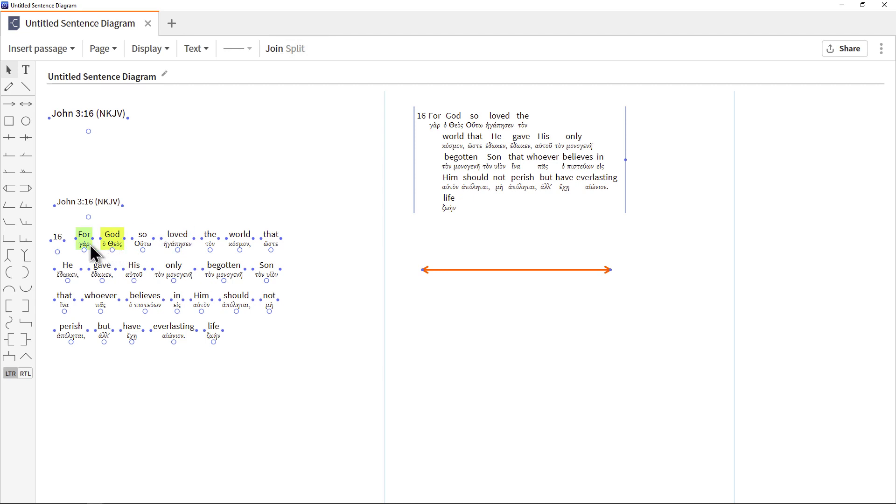
left_click(274, 50)
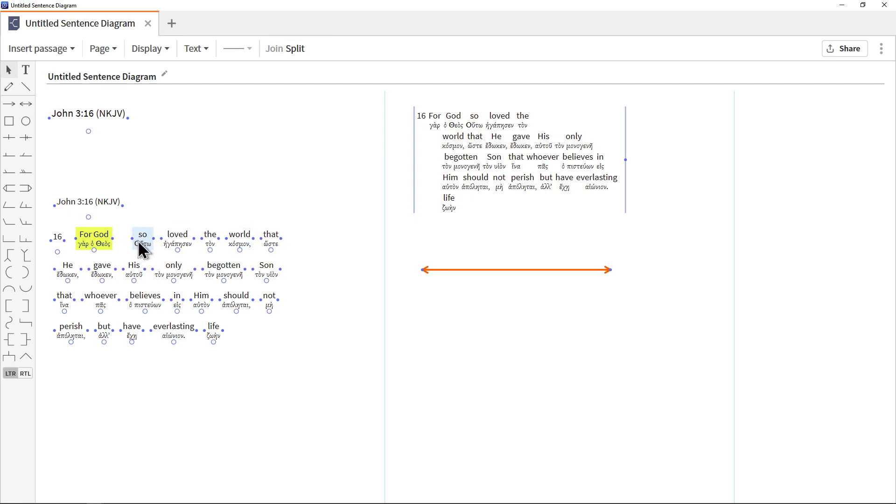
Snap the word "so" to the end of "For God", and detach it to a spot above "loved"
left_click_drag(140, 239, 121, 237)
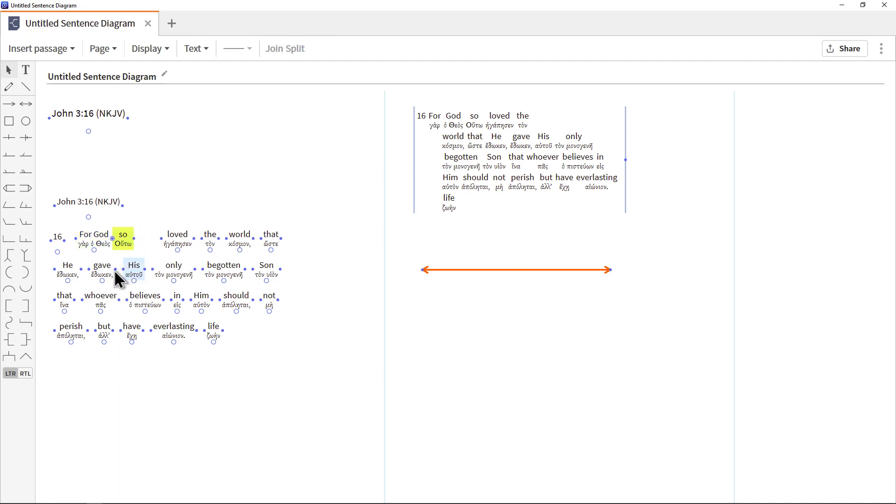
left_click(112, 239)
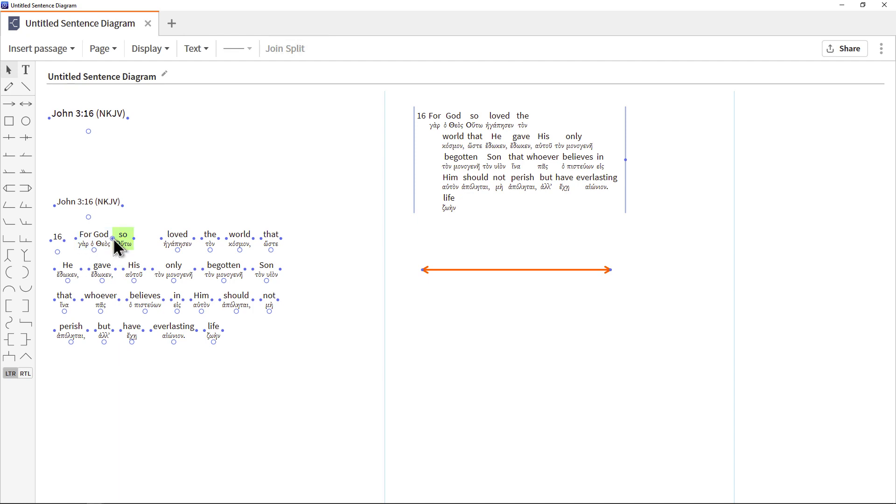
left_click_drag(116, 241, 193, 198)
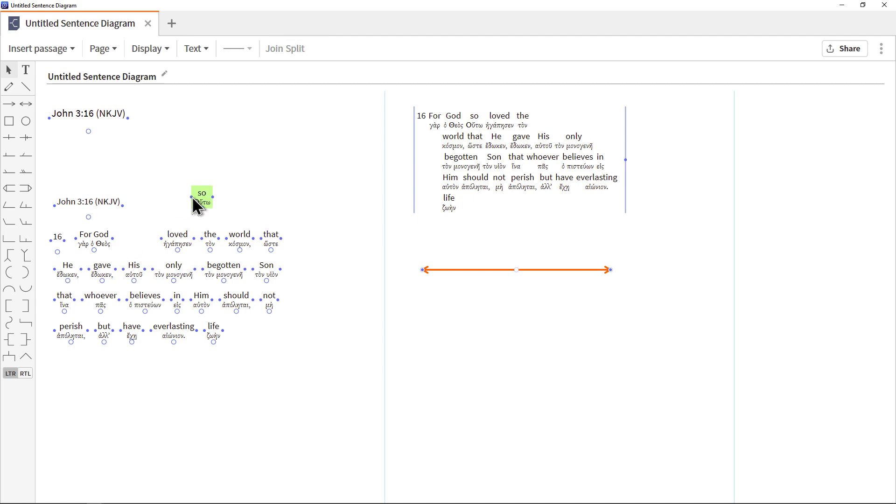
Split the joined "For God" element in the line diagram back into separate words
left_click(91, 240)
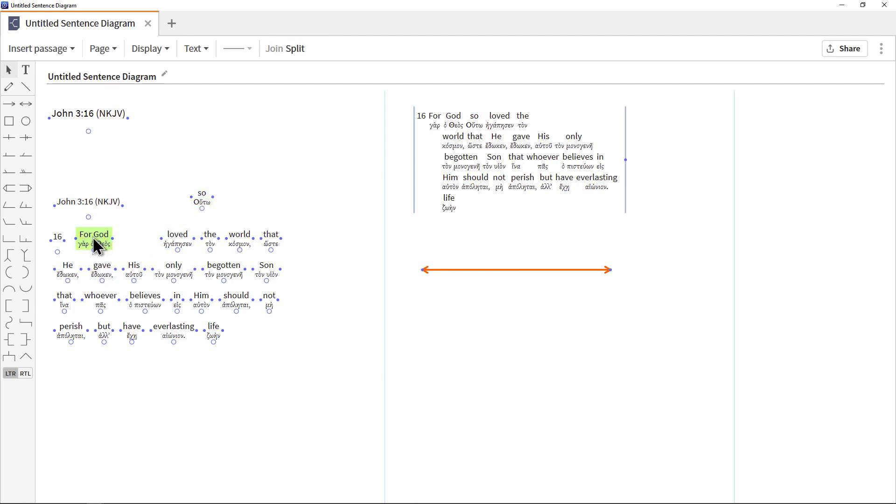
left_click(295, 51)
left_click(320, 332)
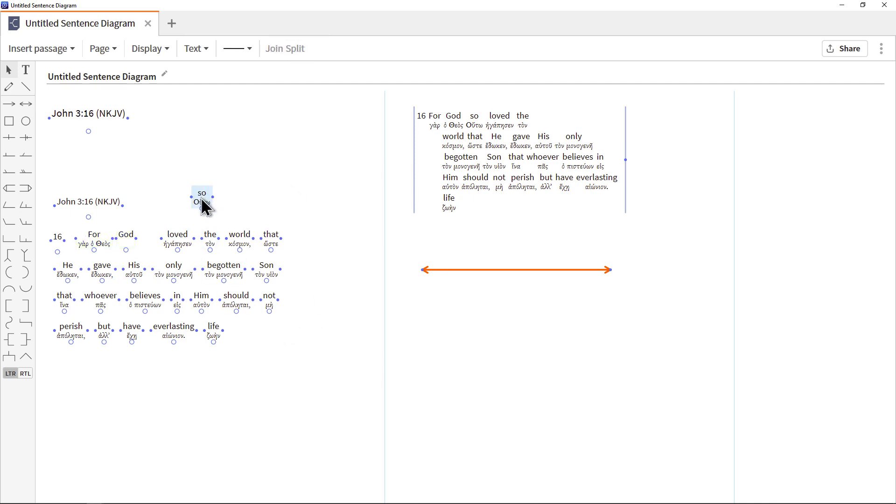
Draw a freehand pen stroke in the empty space beside the upper John 3:16 (NKJV) heading
left_click(9, 71)
left_click(95, 119)
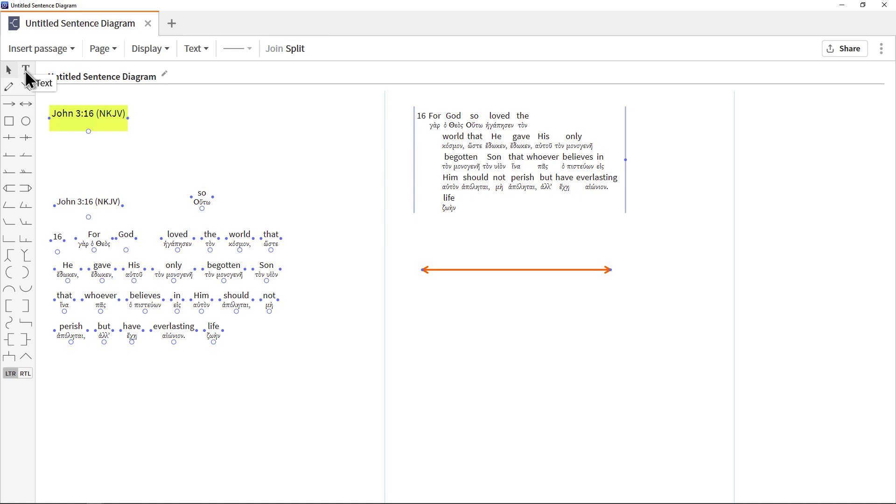
left_click(9, 89)
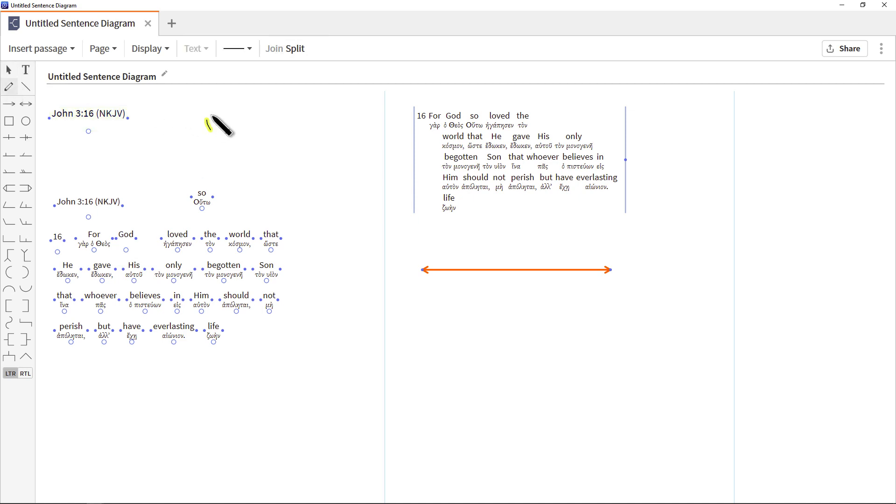
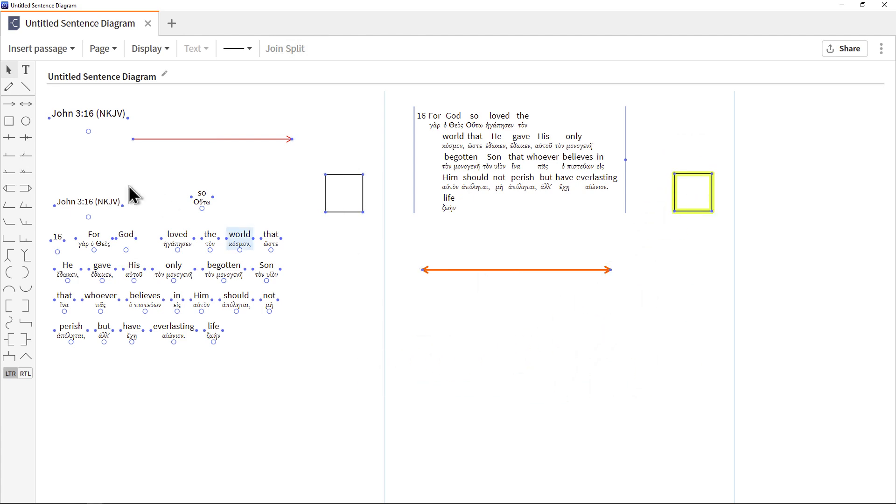
Add two more squares on the second page, one below the orange double arrow and one beneath the existing square
left_click(9, 121)
left_click(67, 157)
left_click_drag(143, 214, 506, 330)
left_click(9, 122)
left_click_drag(83, 171, 680, 244)
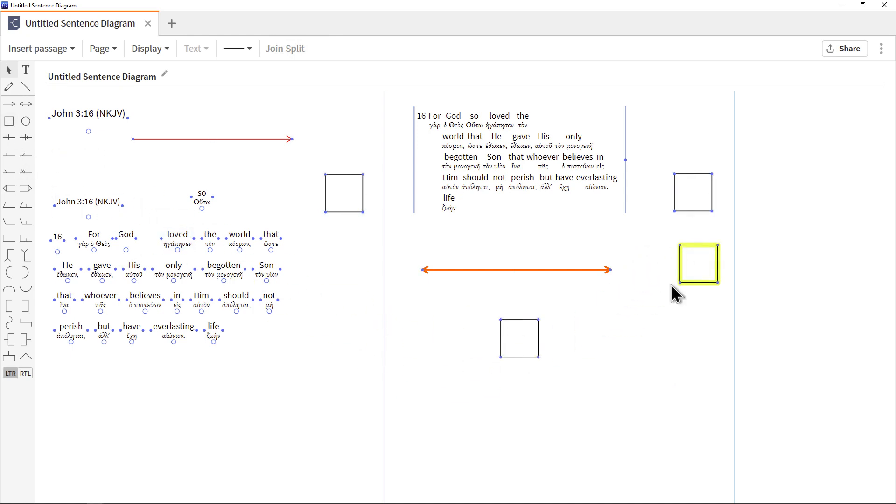
Delete all the squares from the sentence diagram
key("Delete")
key("Delete")
key("Delete")
key("Delete")
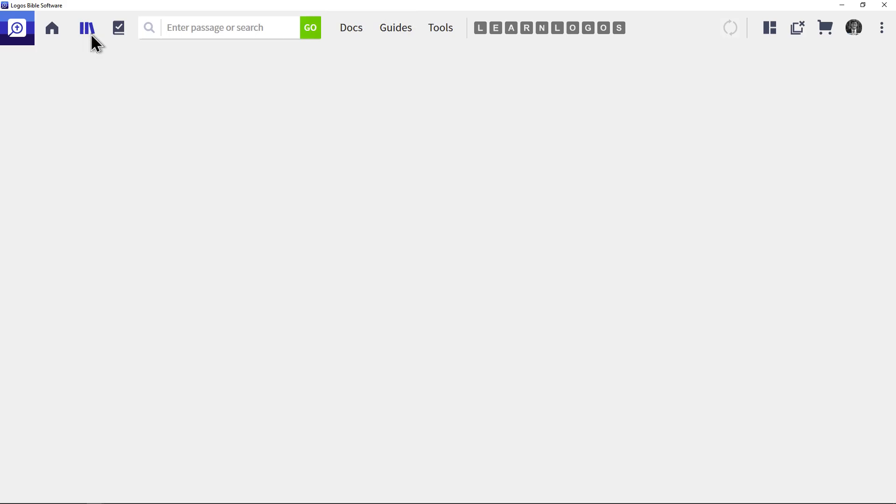
Switch to the main Logos window, search the library for "diagrammatical", and open the book Diagrammatical Analysis
left_click(87, 29)
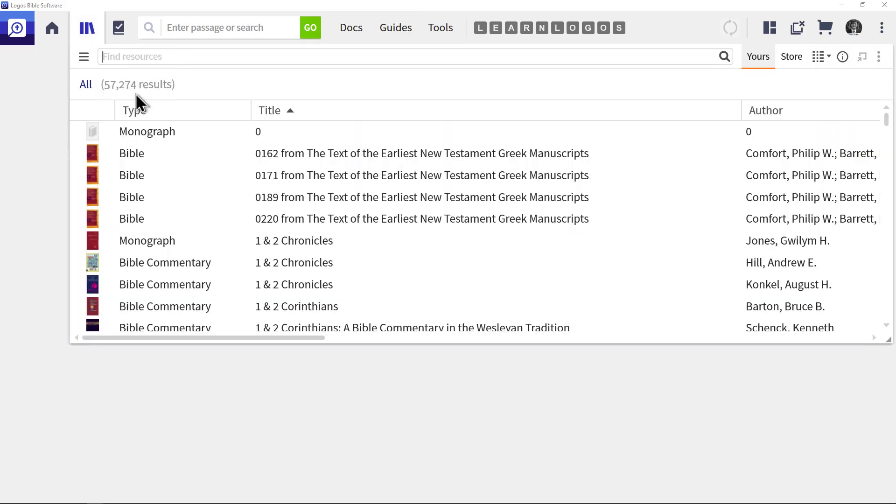
type("diagrammatical")
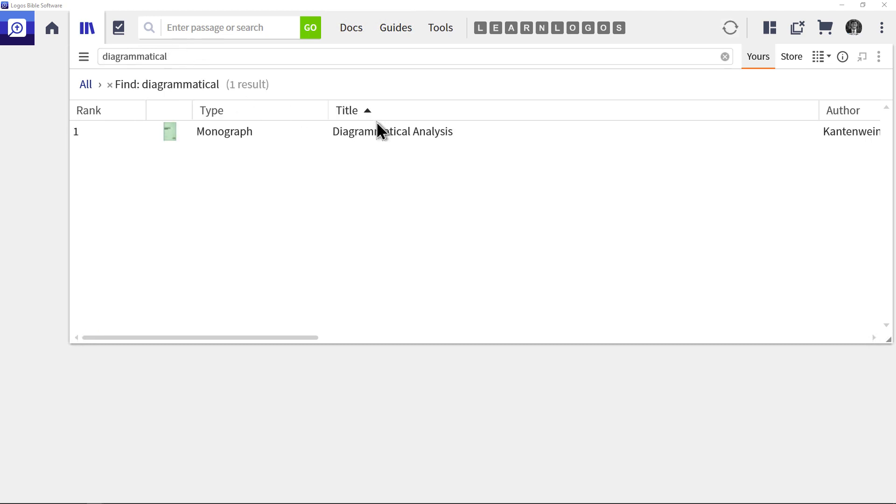
mouse_move(387, 139)
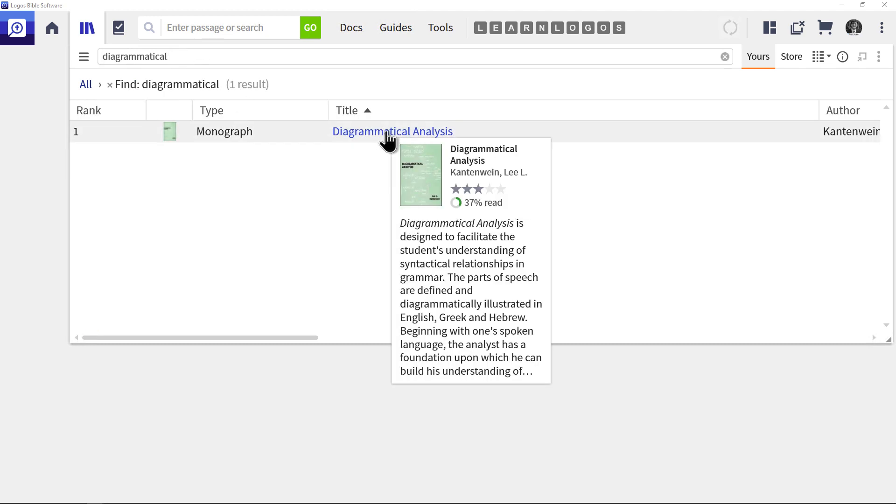
left_click(387, 134)
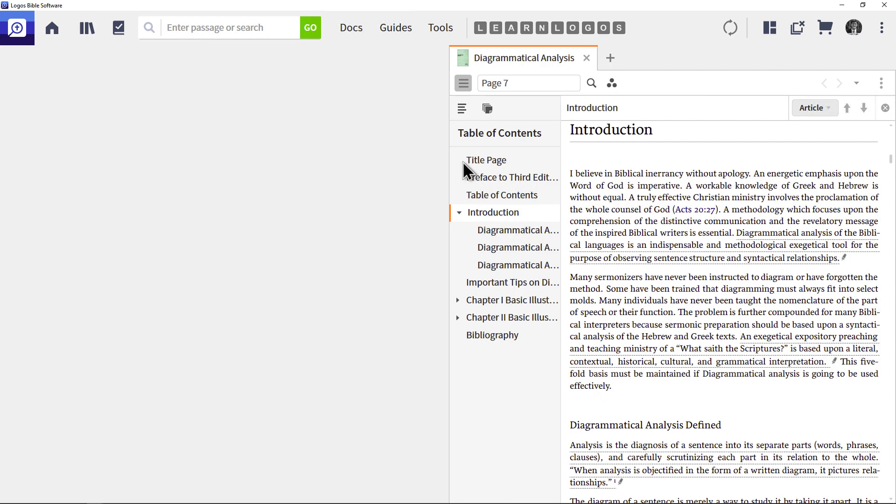
Look through the book's definition section, title page and Chapter I Basic Illustrative Diagram Pattern, and close the book
left_click(505, 235)
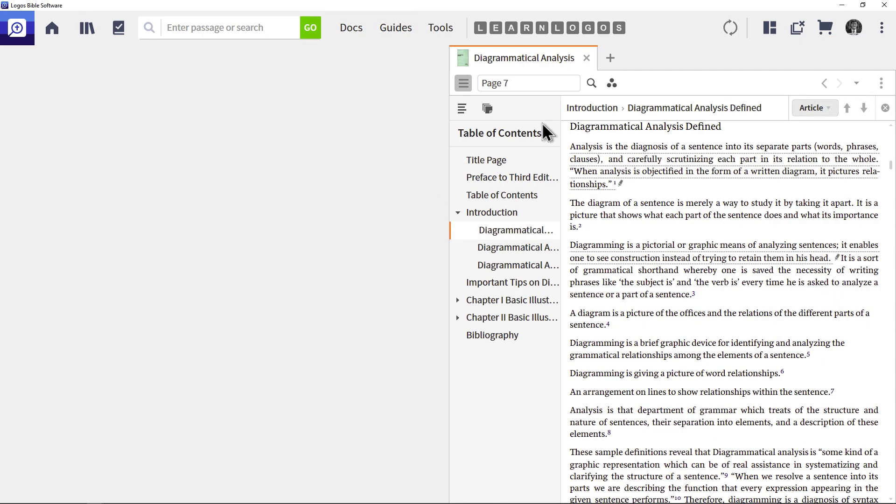
left_click(499, 165)
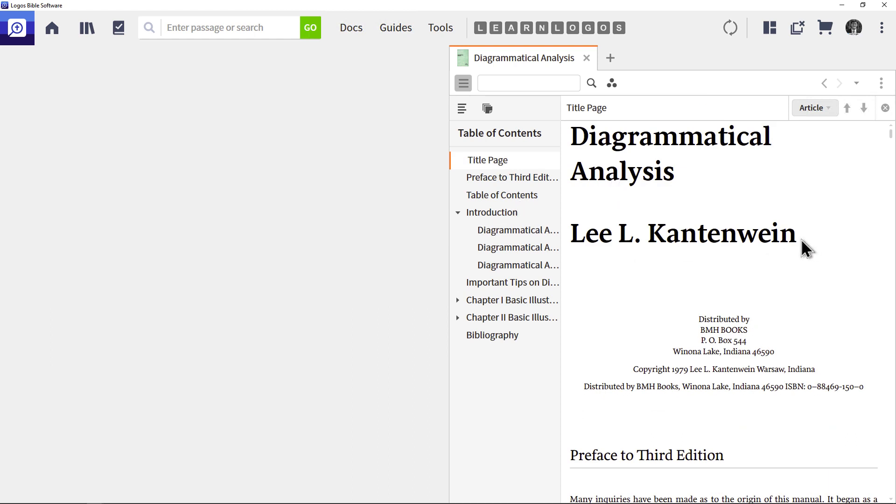
left_click(514, 231)
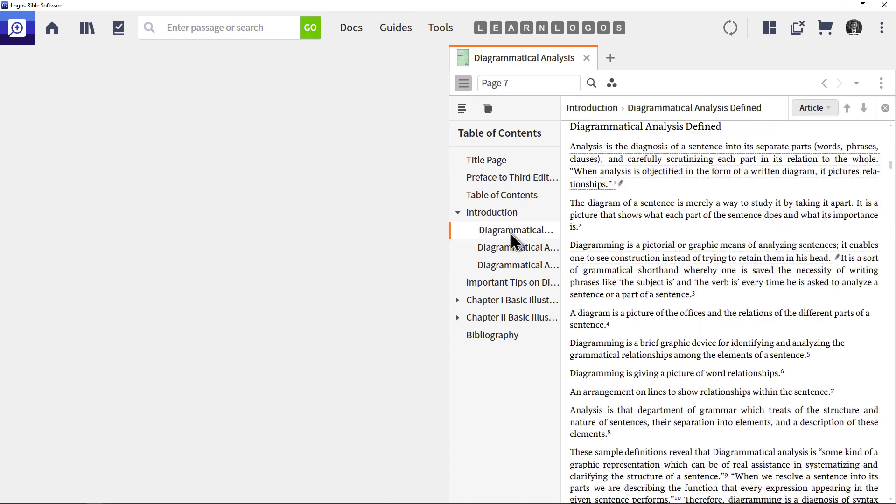
left_click(505, 308)
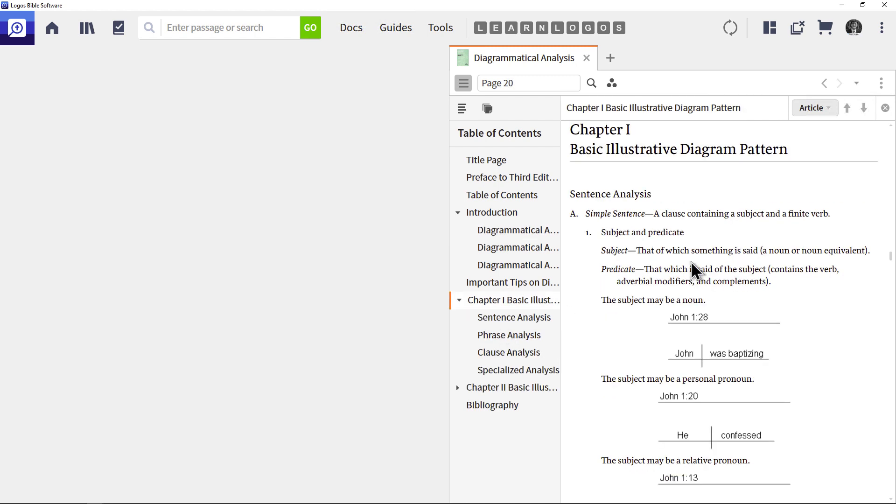
scroll(692, 266, "down", 3)
scroll(694, 261, "down", 10)
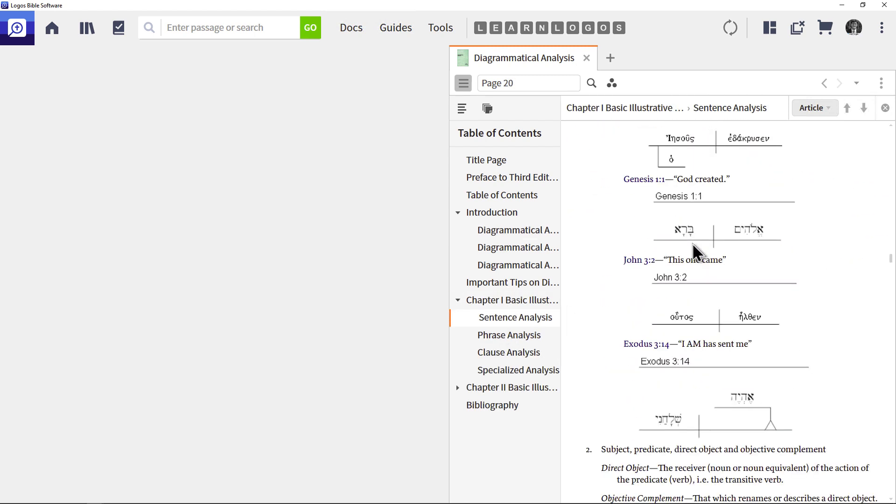
left_click(587, 58)
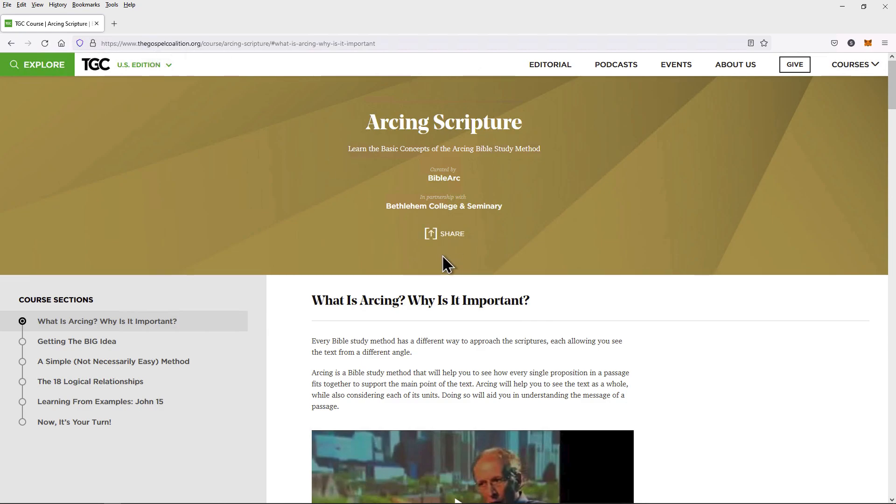
Look over The Gospel Coalition's Arcing Scripture course page in the browser, including its videos and additional resources, and close the browser
scroll(452, 341, "down", 1)
scroll(448, 346, "down", 10)
scroll(446, 346, "down", 10)
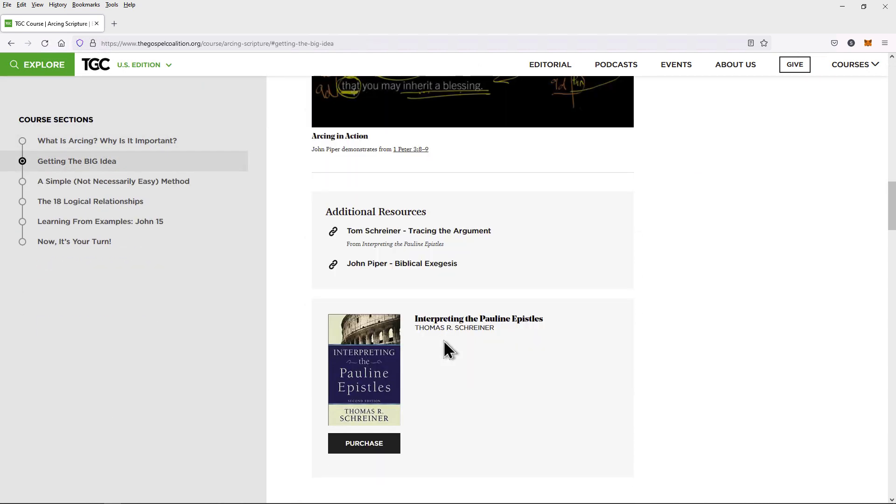
scroll(449, 340, "up", 4)
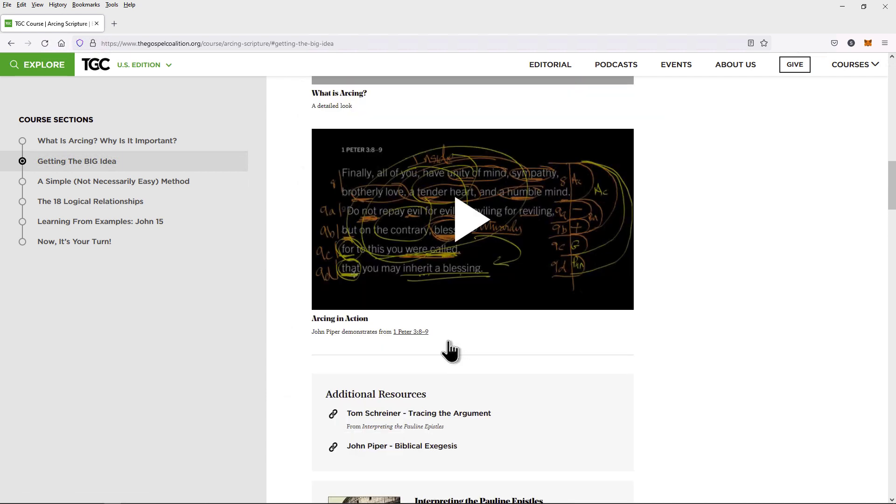
scroll(449, 343, "up", 20)
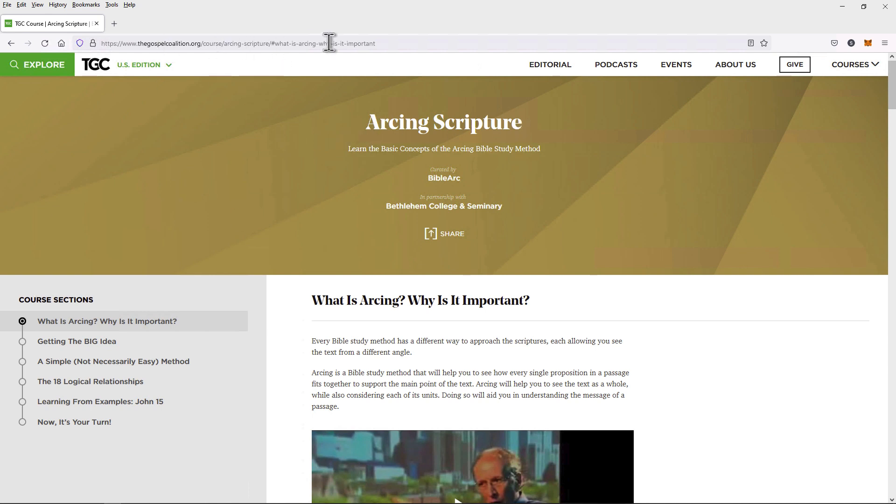
left_click(387, 43)
left_click(393, 264)
left_click(883, 10)
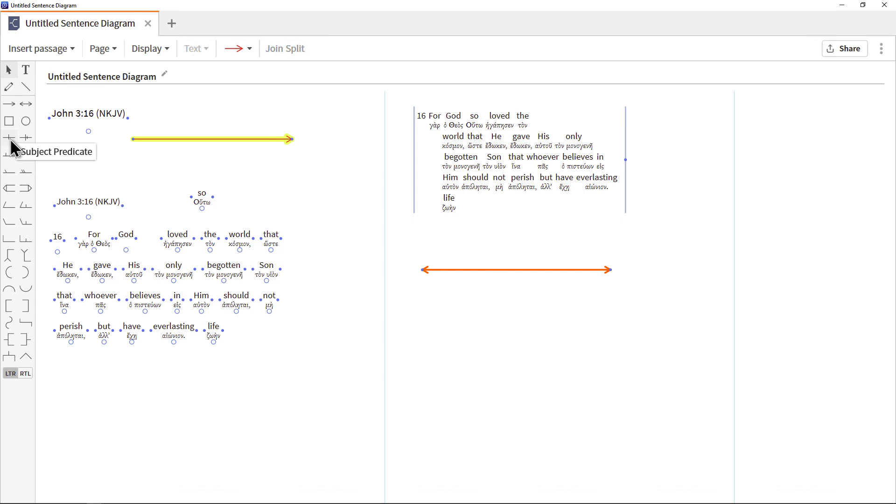
Place a Subject Predicate diagram without its Subject placeholder below the passage, and move "For" and "God" together beside it
left_click_drag(12, 142, 239, 406)
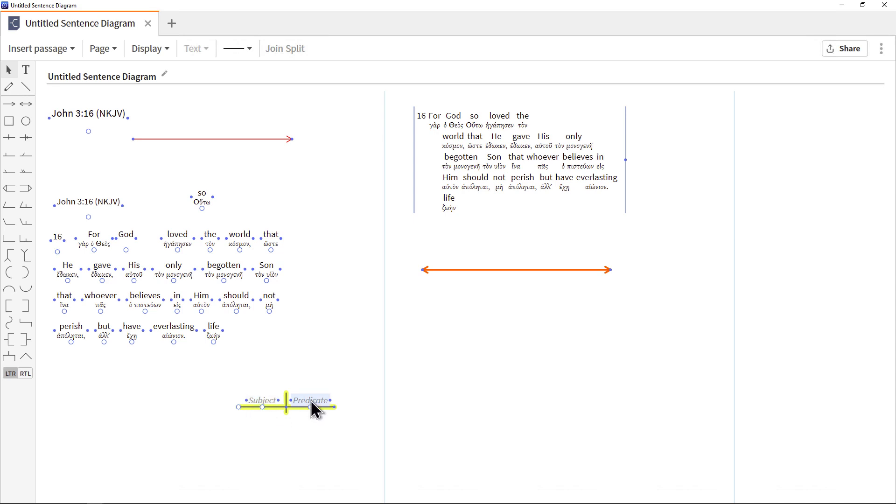
left_click(262, 401)
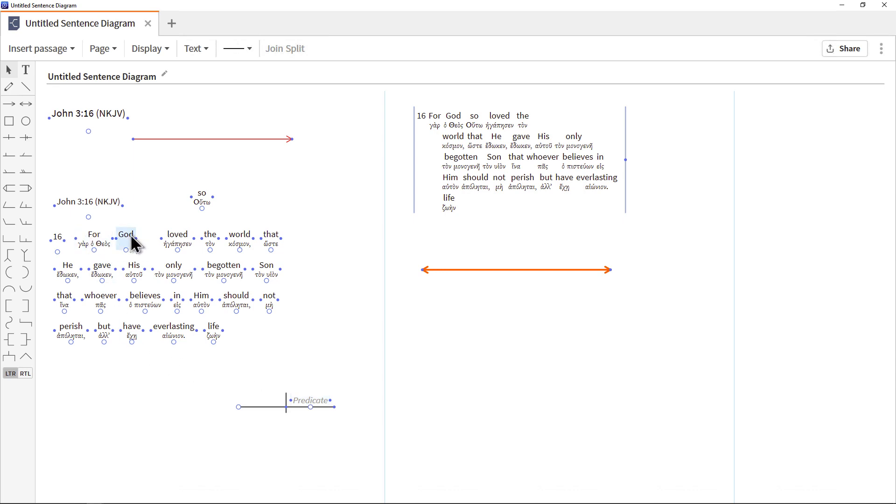
left_click_drag(90, 234, 190, 386)
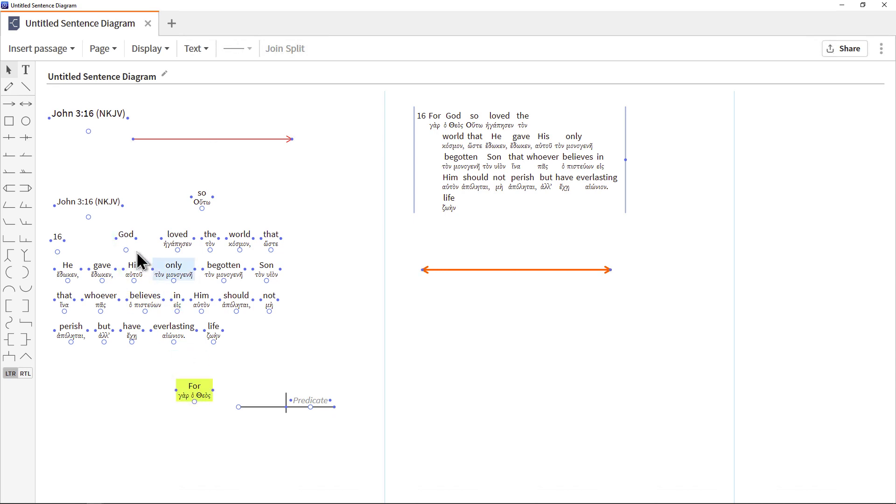
left_click_drag(126, 235, 256, 414)
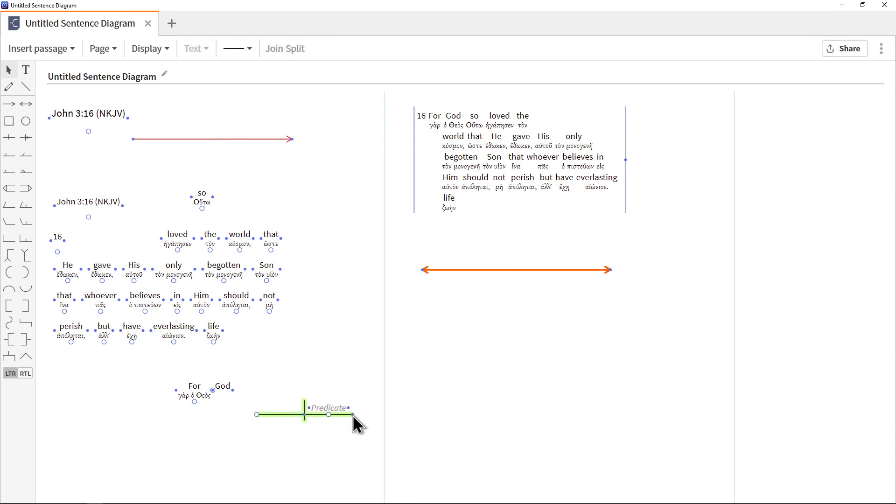
Lengthen the Subject Predicate line with its vertical divider near the middle, and delete the Predicate placeholder
left_click_drag(352, 414, 372, 414)
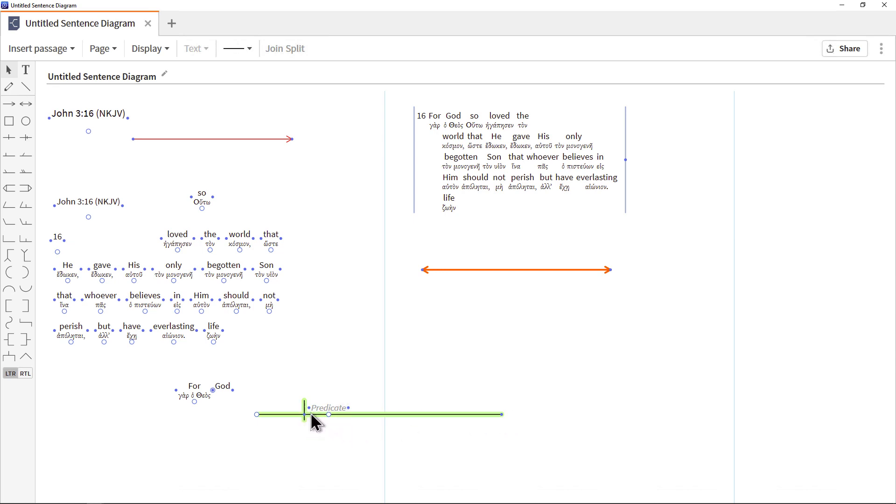
left_click(326, 407)
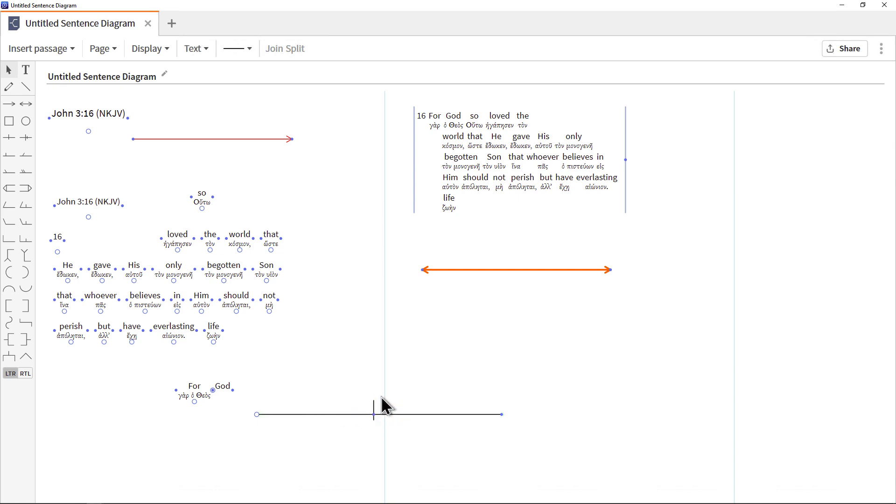
left_click(369, 414)
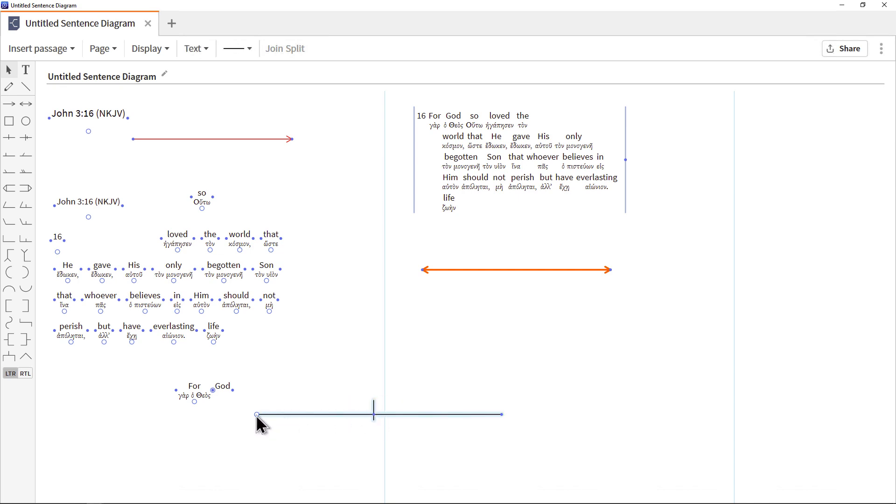
mouse_move(256, 413)
left_mouse_down()
mouse_move(252, 422)
mouse_move(262, 414)
mouse_move(295, 437)
mouse_move(283, 411)
mouse_move(265, 415)
left_mouse_up()
mouse_move(384, 414)
left_mouse_down()
mouse_move(336, 426)
mouse_move(392, 426)
mouse_move(387, 420)
left_mouse_up()
Put "For God" on the subject side and "loved" on the predicate side, and move the whole diagram onto the second page
left_click_drag(229, 396, 337, 404)
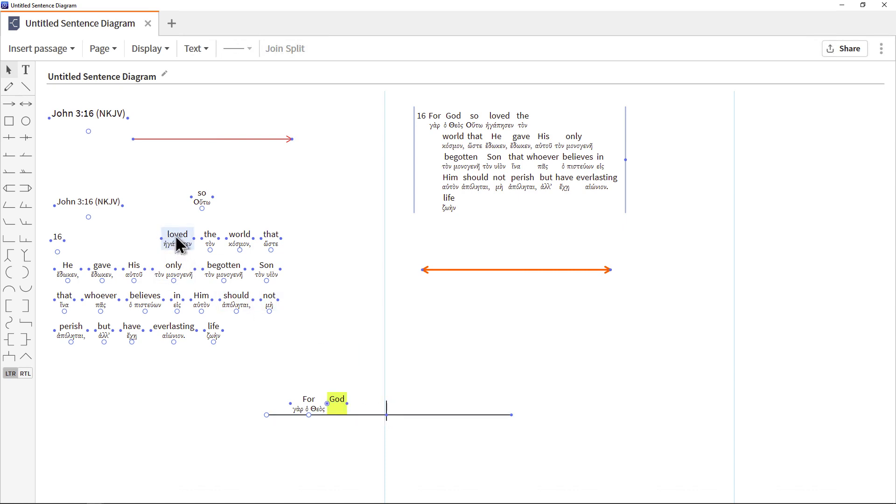
left_click_drag(176, 232, 431, 401)
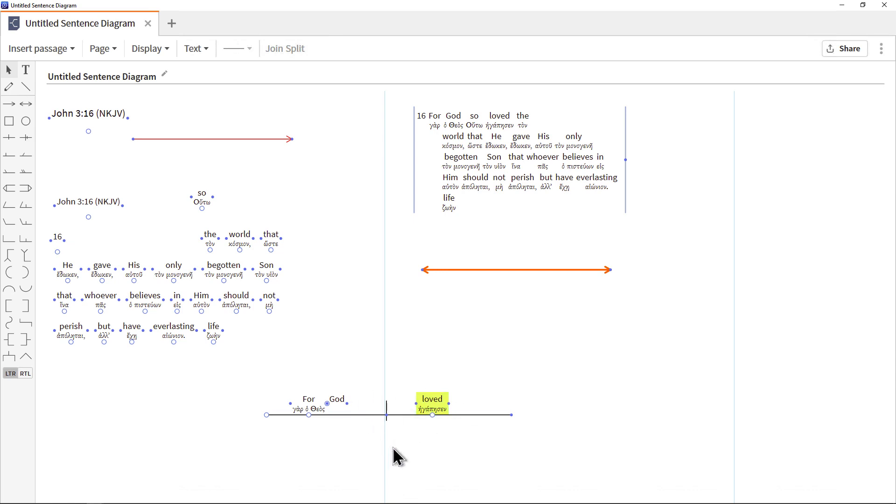
left_click_drag(388, 411, 517, 373)
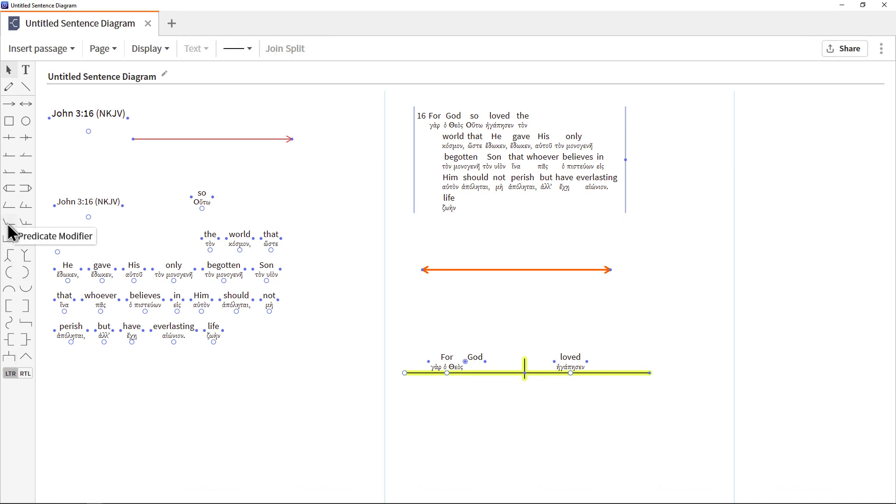
Attach a Predicate Modifier beneath "loved" and lengthen its slanted and horizontal lines
left_click_drag(12, 232, 504, 372)
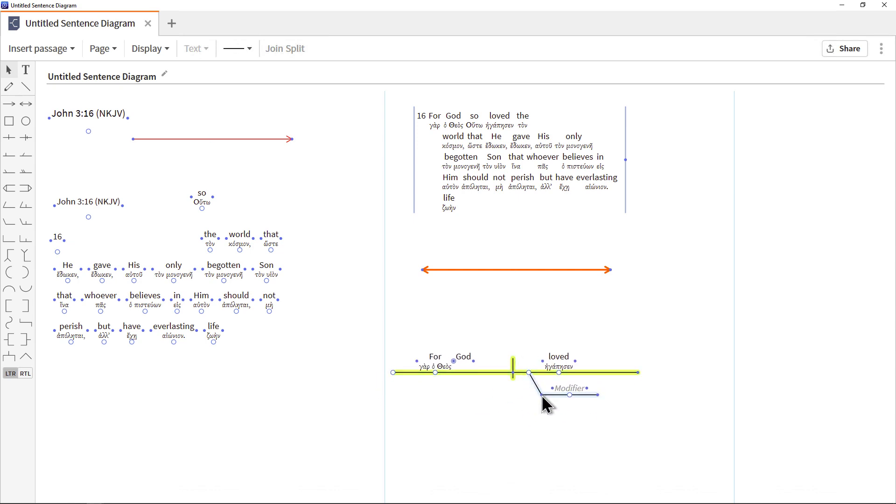
left_click_drag(542, 395, 647, 422)
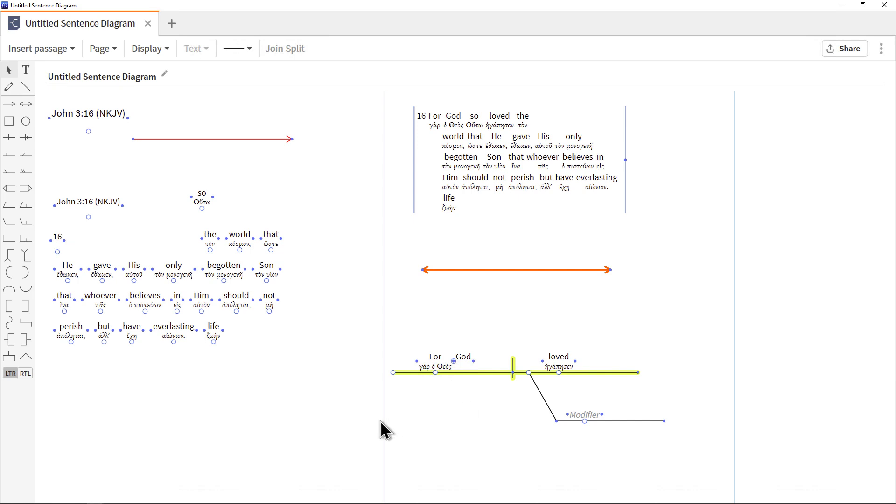
Switch the diagramming shapes to right-to-left orientation
left_click(25, 373)
left_click_drag(523, 364, 528, 371)
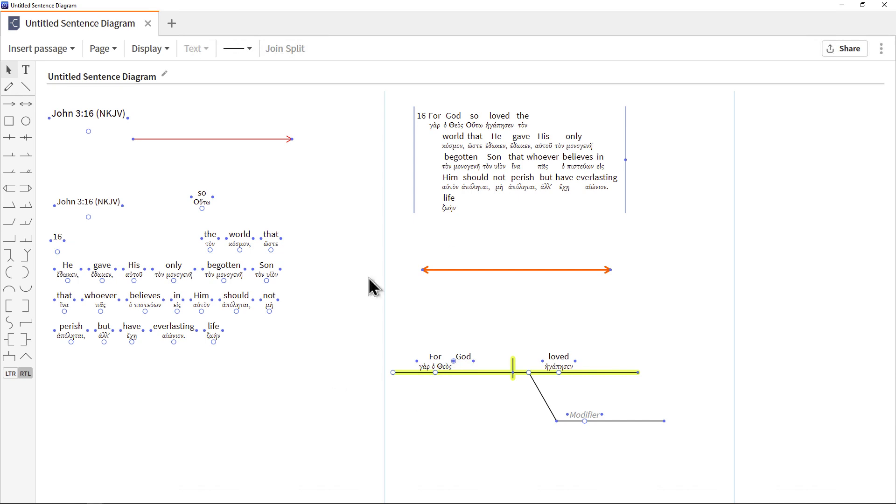
Check the diagram's sharing options without making the document public, and bring up the diagram panel's further commands
left_click(845, 51)
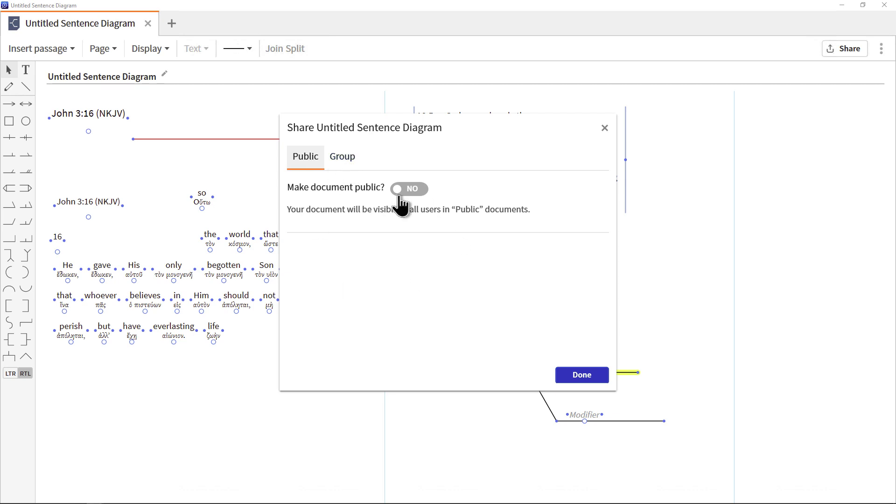
left_click(586, 376)
left_click(882, 49)
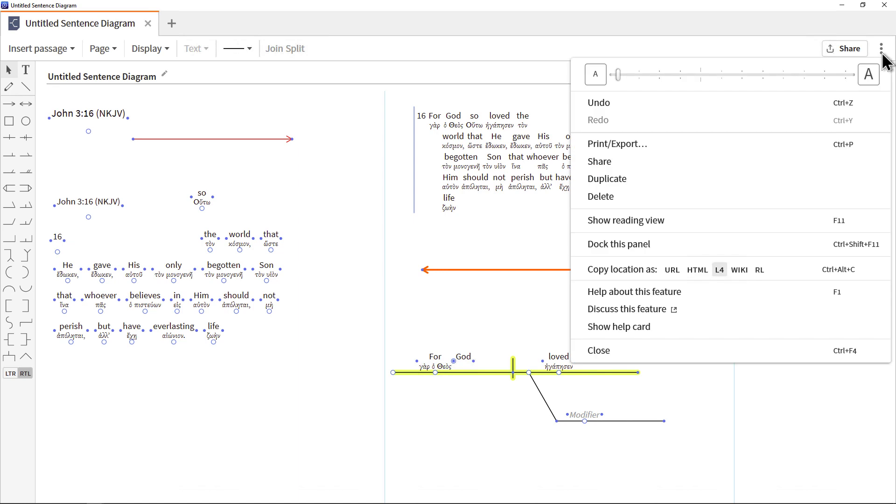